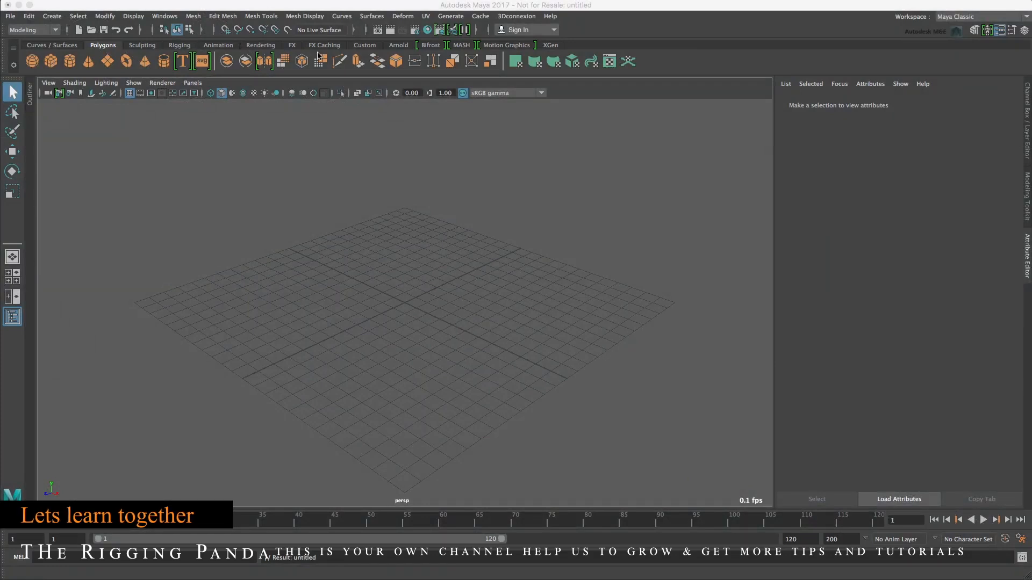
Step: Look through the Rigging, Animation, FX and Rendering menu sets and return to the Modeling set
{"action": "left_click", "coordinate": [32, 31]}
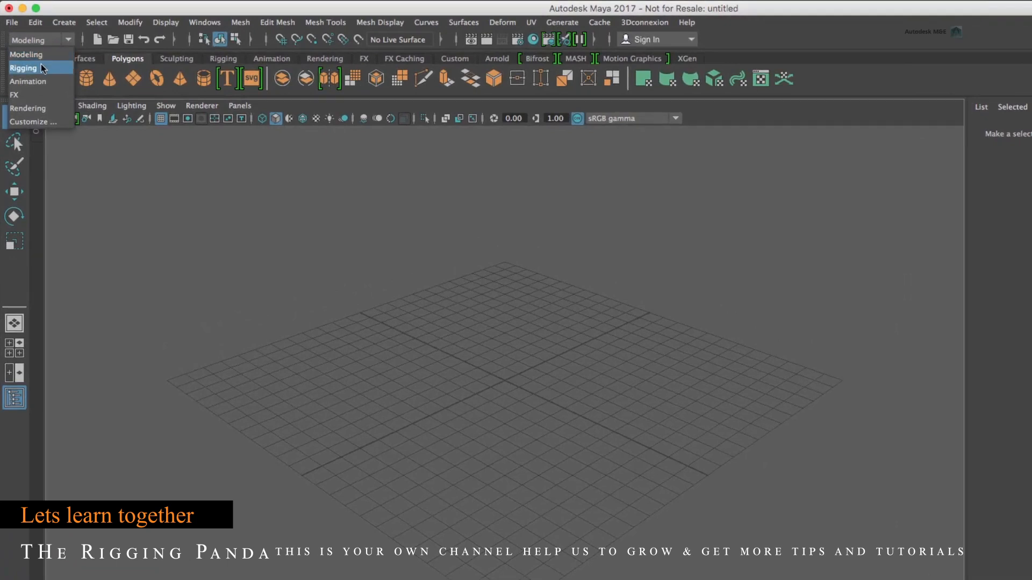
{"action": "left_click", "coordinate": [42, 67]}
{"action": "left_click", "coordinate": [34, 40]}
{"action": "left_click", "coordinate": [42, 81]}
{"action": "left_click", "coordinate": [38, 40]}
{"action": "left_click", "coordinate": [38, 94]}
{"action": "left_click", "coordinate": [36, 40]}
{"action": "left_click", "coordinate": [33, 111]}
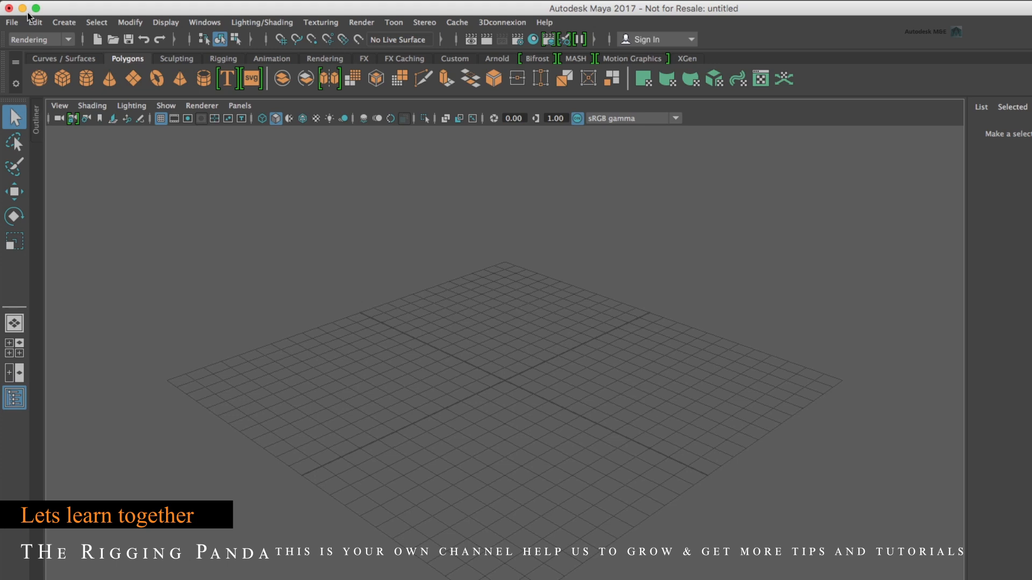
{"action": "left_click", "coordinate": [31, 39]}
{"action": "left_click", "coordinate": [30, 54]}
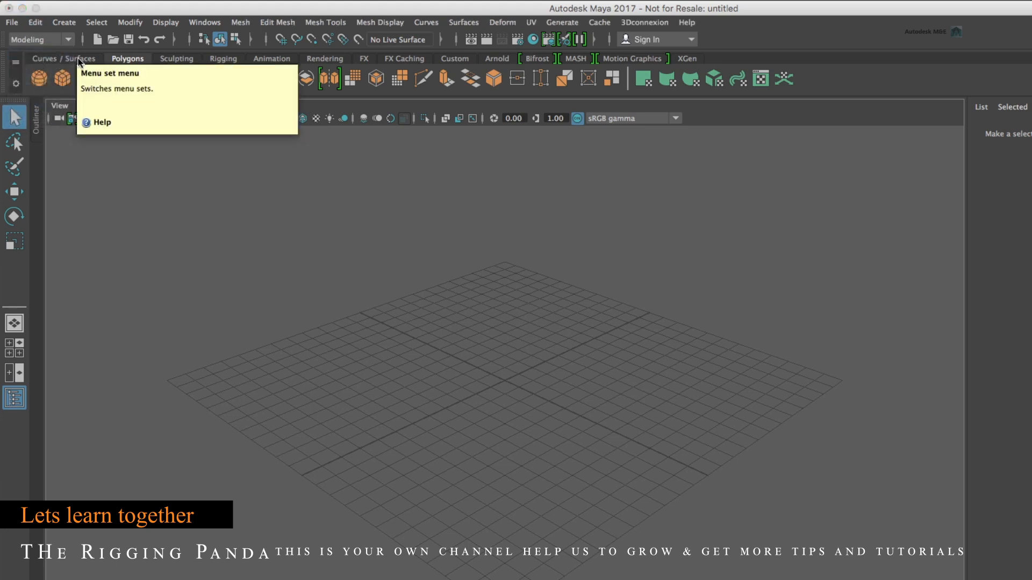
Step: Create a polygon cube with the default settings at the origin
{"action": "left_click", "coordinate": [132, 59]}
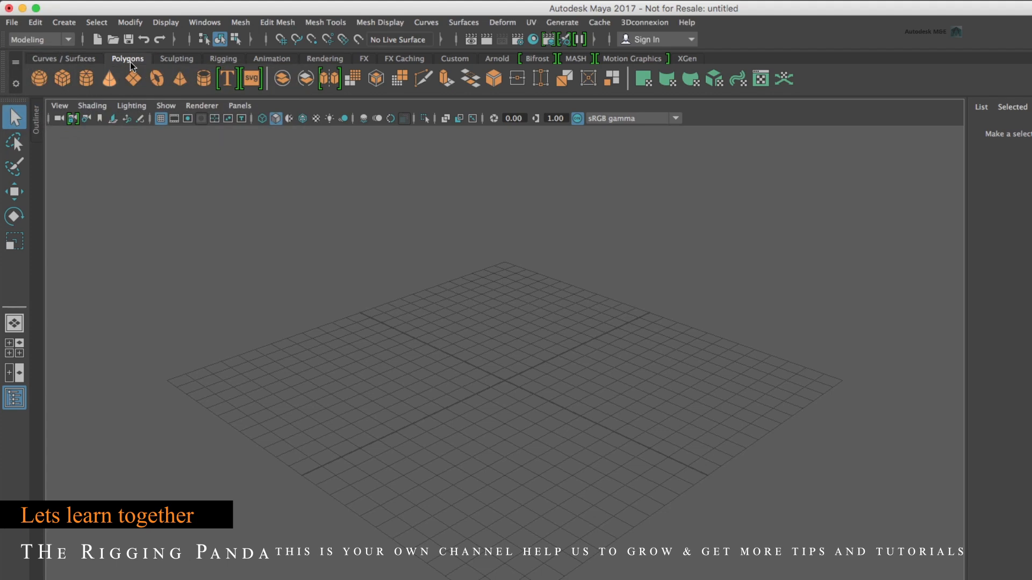
{"action": "left_click", "coordinate": [63, 76]}
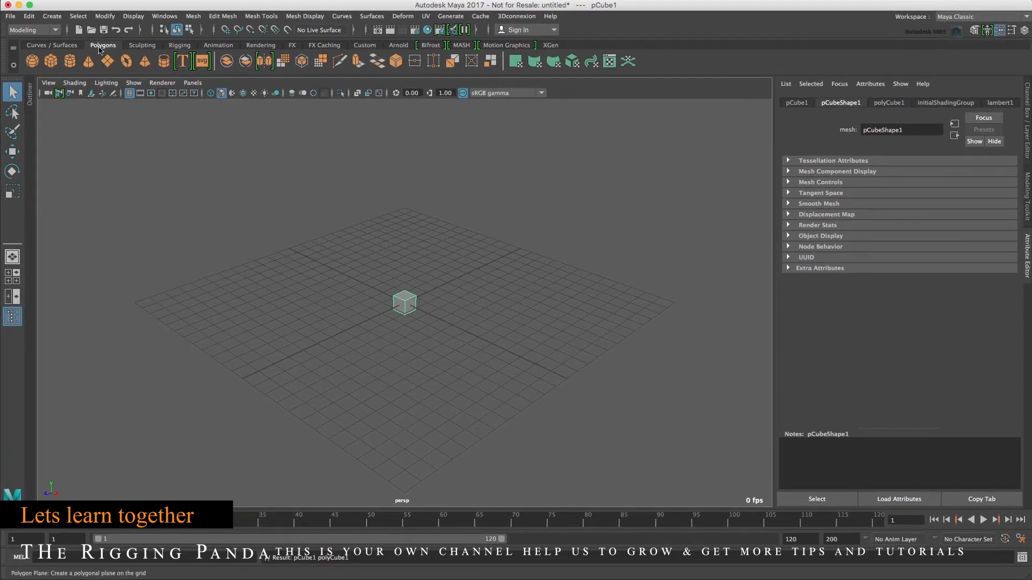
Step: Review the size, division and axis settings in the Polygon Cube creation options, and close them without creating another cube
{"action": "left_click", "coordinate": [52, 16]}
{"action": "mouse_move", "coordinate": [68, 49]}
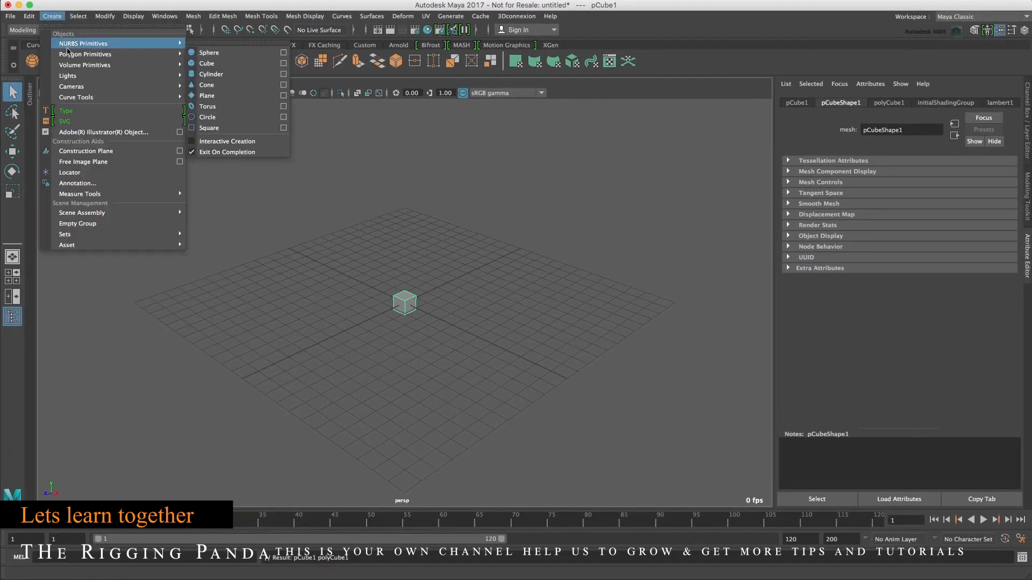
{"action": "mouse_move", "coordinate": [131, 54]}
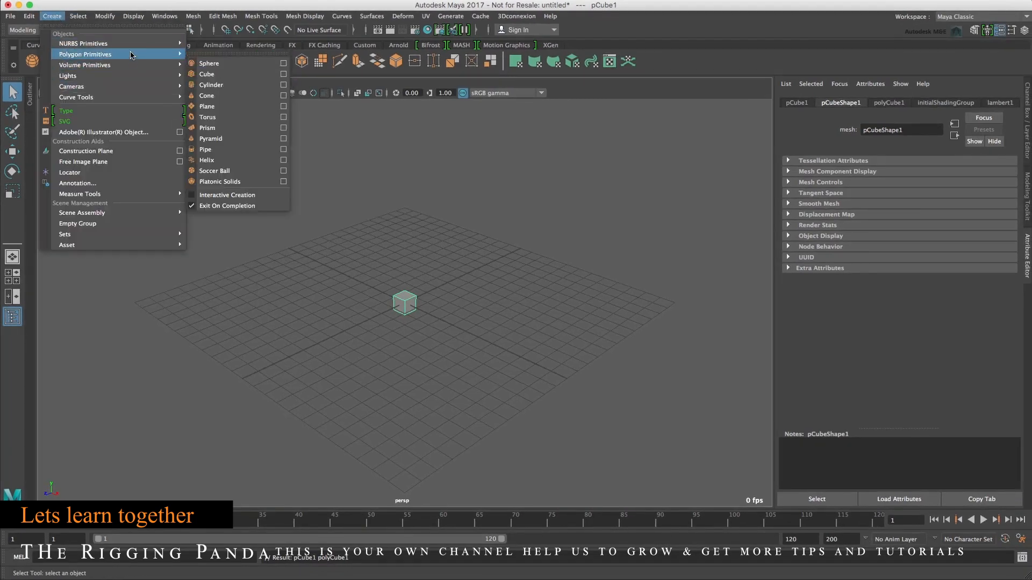
{"action": "left_click", "coordinate": [284, 74]}
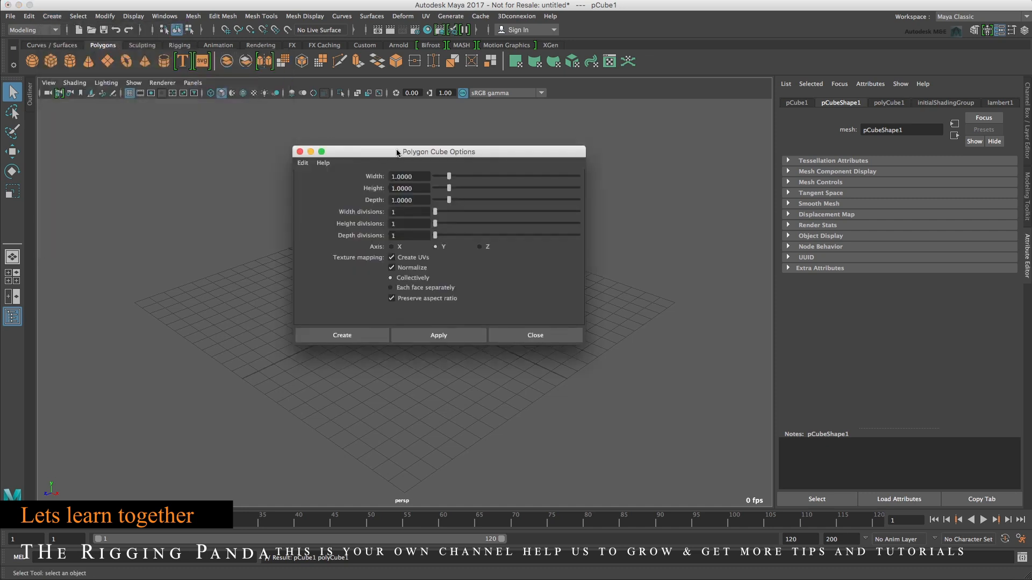
{"action": "left_click_drag", "start_coordinate": [397, 153], "coordinate": [375, 153]}
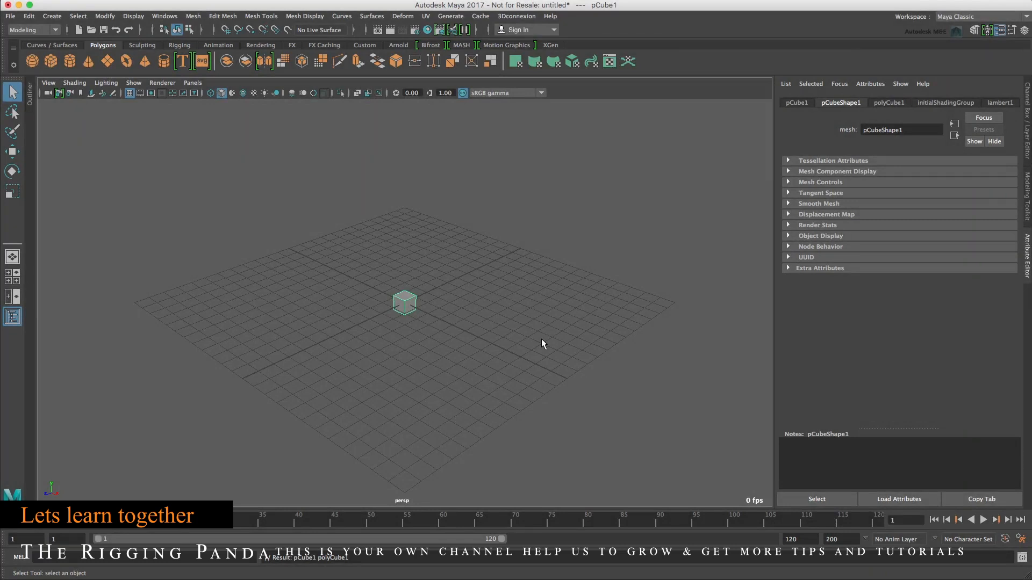
Step: Set the cube's width, height and depth subdivisions to 4 each and frame it in the perspective view
{"action": "mouse_move", "coordinate": [449, 354]}
{"action": "left_mouse_down", "text": "alt"}
{"action": "mouse_move", "coordinate": [522, 351]}
{"action": "mouse_move", "coordinate": [410, 357]}
{"action": "mouse_move", "coordinate": [463, 355]}
{"action": "mouse_move", "coordinate": [451, 355]}
{"action": "left_mouse_up", "text": "alt"}
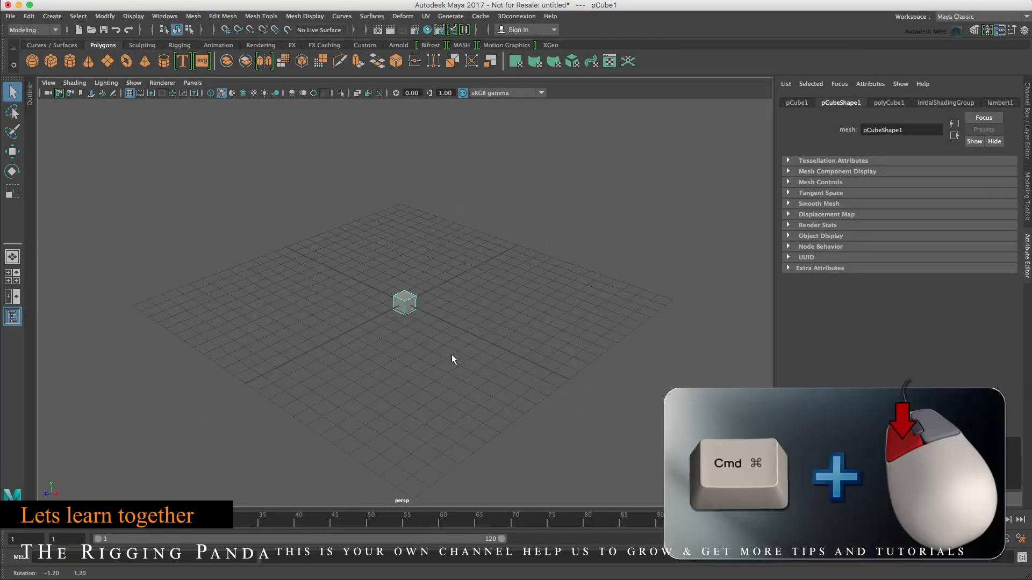
{"action": "right_click_drag", "start_coordinate": [437, 346], "coordinate": [630, 358], "text": "alt"}
{"action": "right_click_drag", "start_coordinate": [437, 372], "coordinate": [518, 361], "text": "alt"}
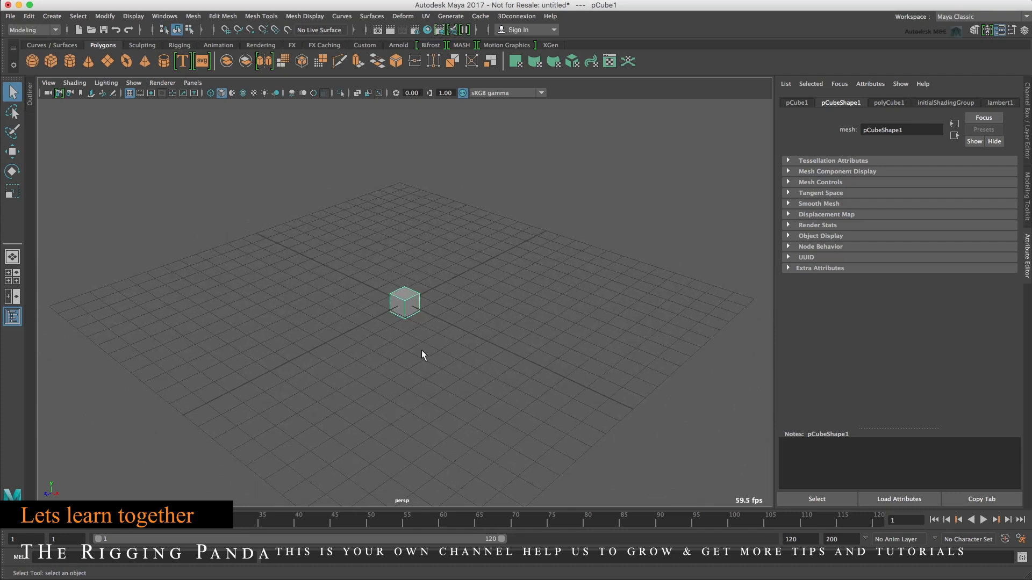
{"action": "mouse_move", "coordinate": [430, 323]}
{"action": "middle_mouse_down", "text": "alt"}
{"action": "mouse_move", "coordinate": [463, 362]}
{"action": "mouse_move", "coordinate": [415, 369]}
{"action": "mouse_move", "coordinate": [350, 330]}
{"action": "mouse_move", "coordinate": [469, 306]}
{"action": "mouse_move", "coordinate": [318, 325]}
{"action": "mouse_move", "coordinate": [345, 340]}
{"action": "mouse_move", "coordinate": [424, 336]}
{"action": "mouse_move", "coordinate": [416, 317]}
{"action": "middle_mouse_up", "text": "alt"}
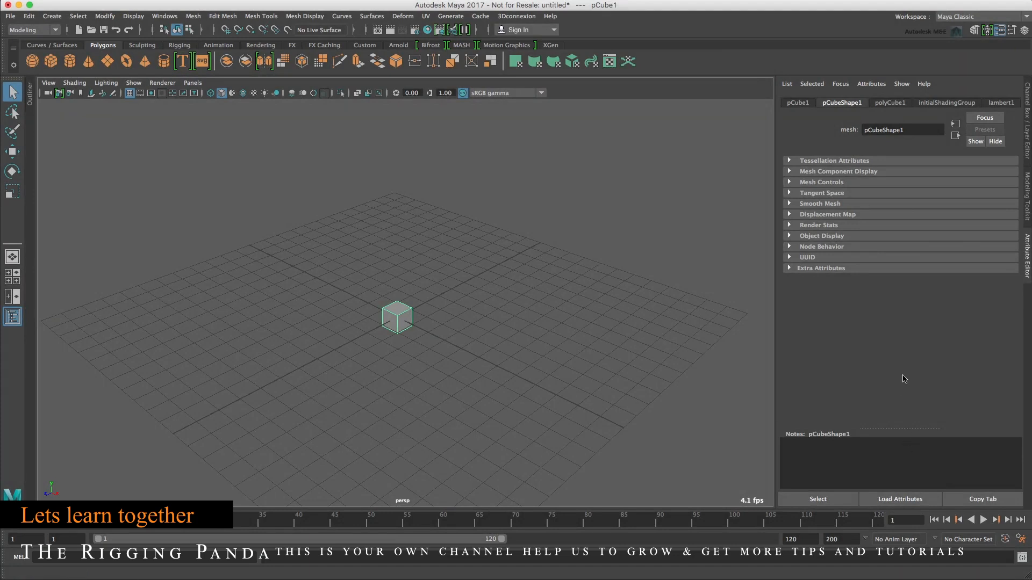
{"action": "left_click", "coordinate": [889, 101]}
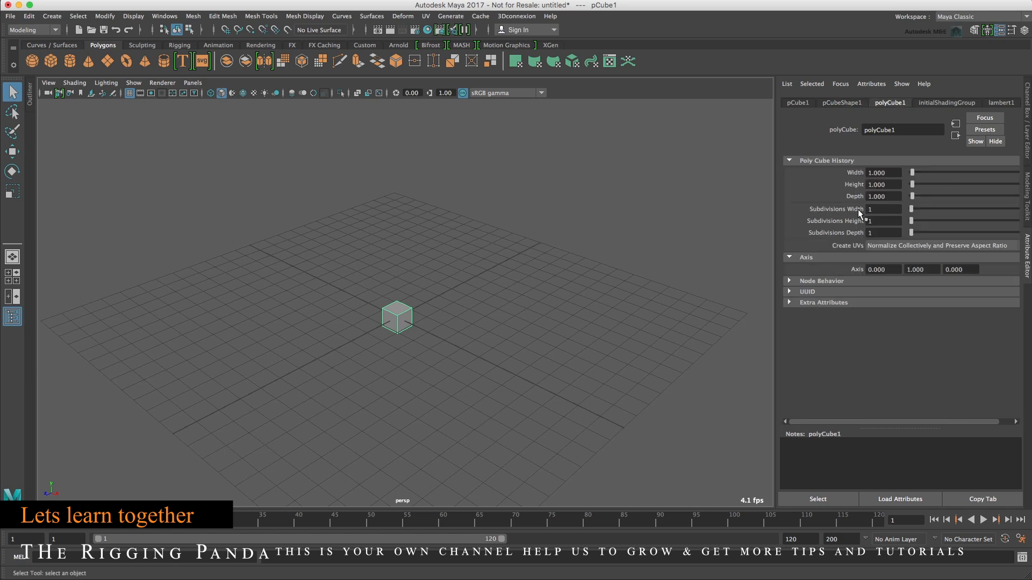
{"action": "left_click_drag", "start_coordinate": [909, 209], "coordinate": [918, 235]}
{"action": "key", "text": "f"}
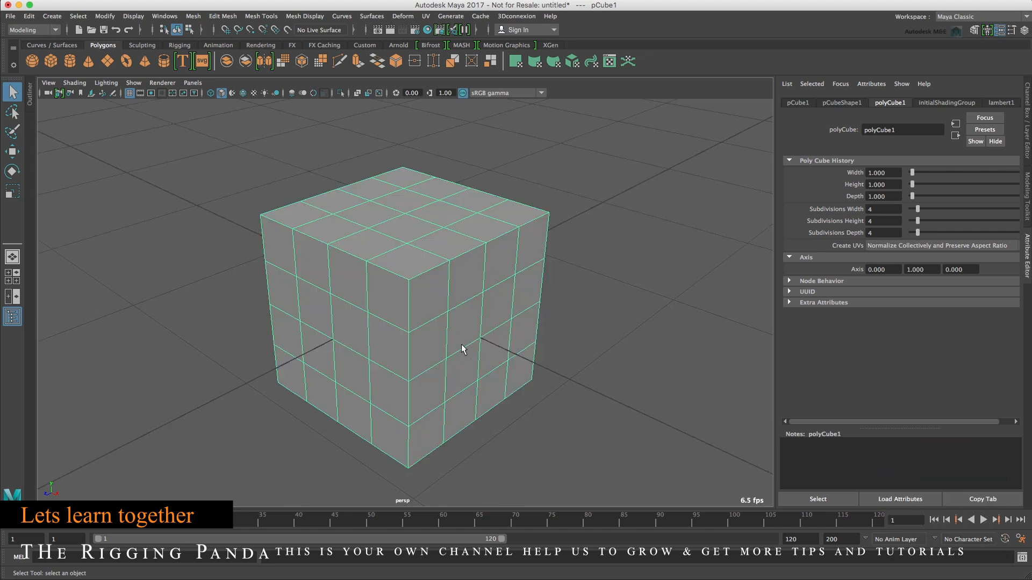
Step: Examine the cube's transform, shape, polyCube1, initialShadingGroup and lambert1 attributes, ending on the transform attributes
{"action": "left_click", "coordinate": [947, 101]}
{"action": "left_click", "coordinate": [1002, 101]}
{"action": "left_click", "coordinate": [939, 102]}
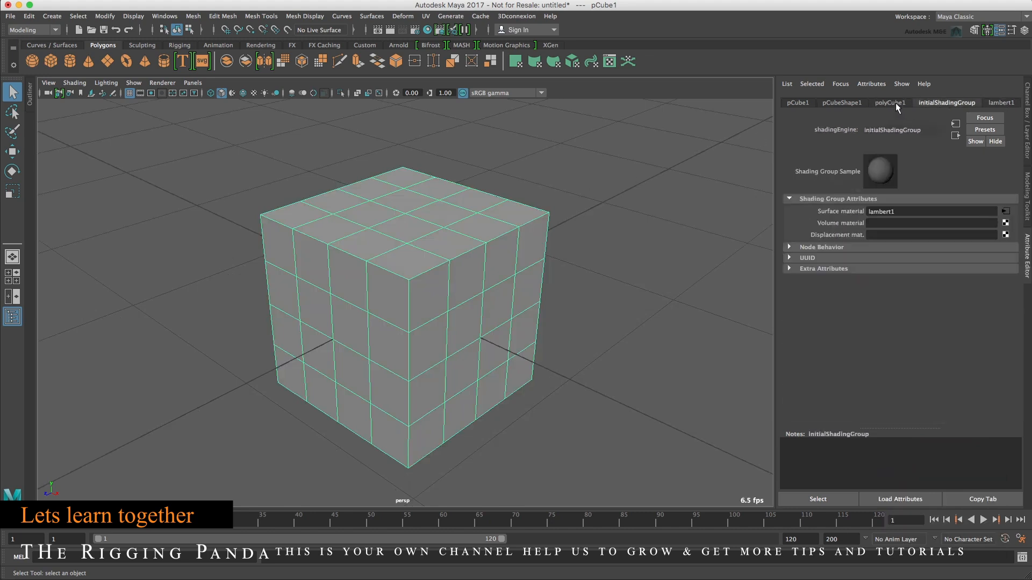
{"action": "left_click", "coordinate": [892, 102]}
{"action": "left_click", "coordinate": [839, 102]}
{"action": "left_click", "coordinate": [799, 102]}
{"action": "left_click", "coordinate": [828, 101]}
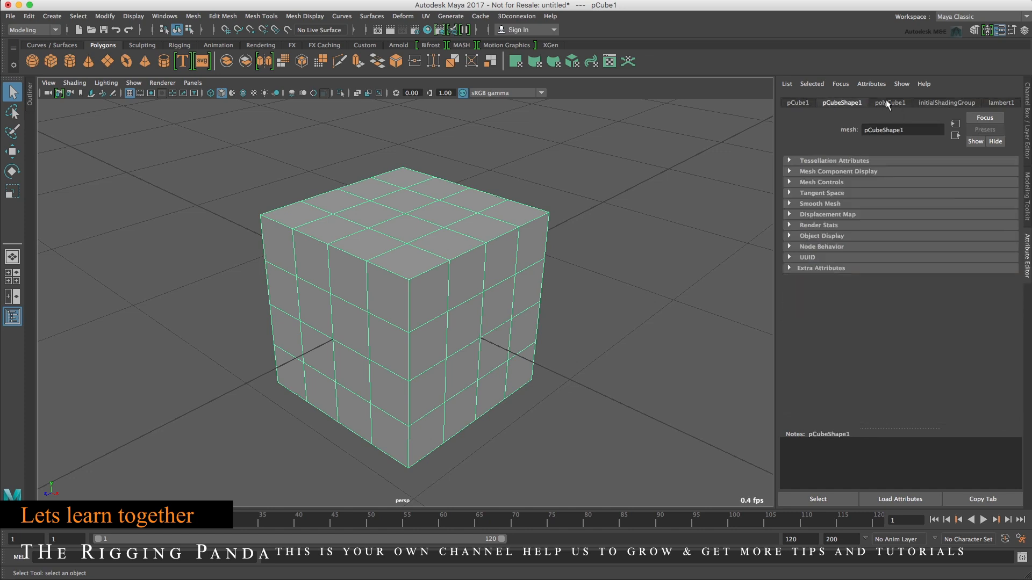
{"action": "left_click", "coordinate": [886, 99]}
{"action": "left_click", "coordinate": [940, 101]}
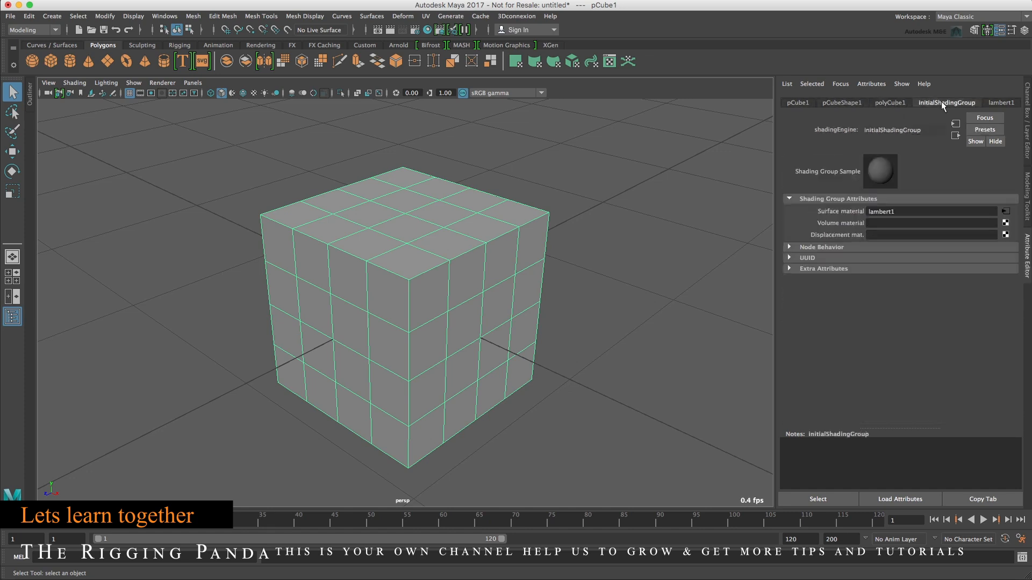
{"action": "left_click", "coordinate": [991, 101]}
{"action": "left_click", "coordinate": [958, 101]}
{"action": "left_click", "coordinate": [895, 104]}
{"action": "left_click", "coordinate": [851, 103]}
{"action": "left_click", "coordinate": [797, 101]}
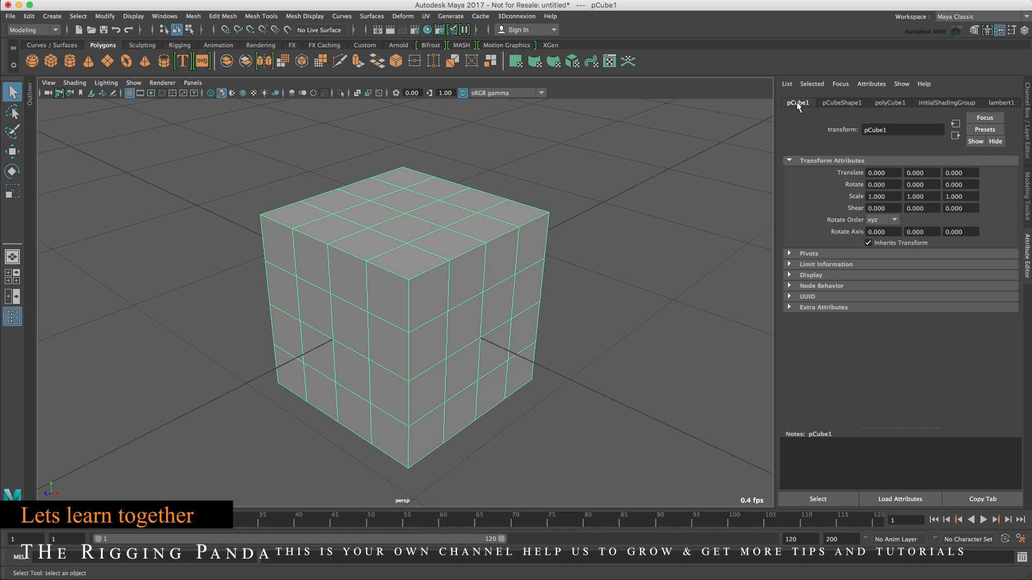
Step: Show the Outliner, and set the cube's width and depth to 1.5 and its height to 2
{"action": "left_click", "coordinate": [15, 323]}
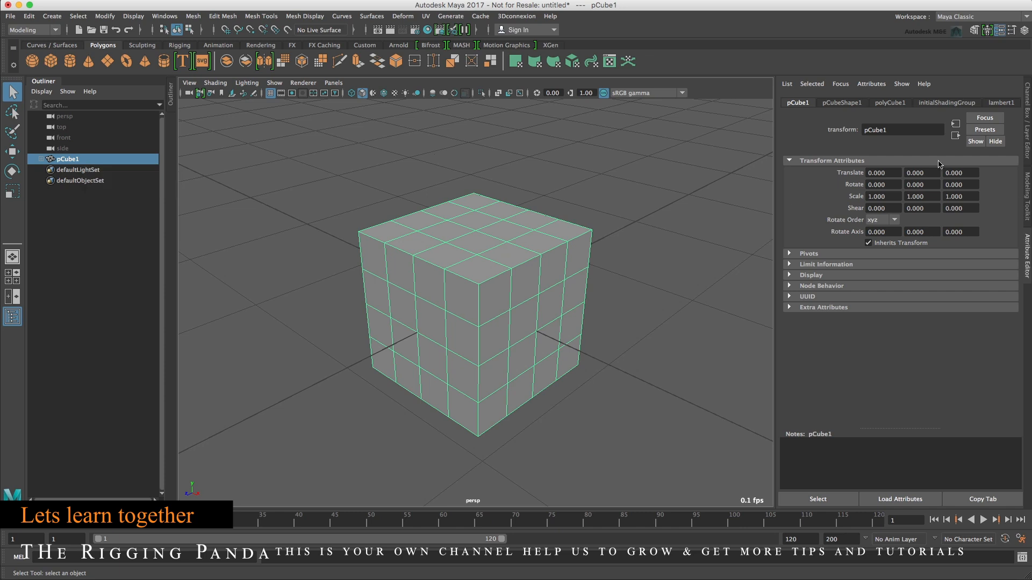
{"action": "left_click", "coordinate": [895, 104]}
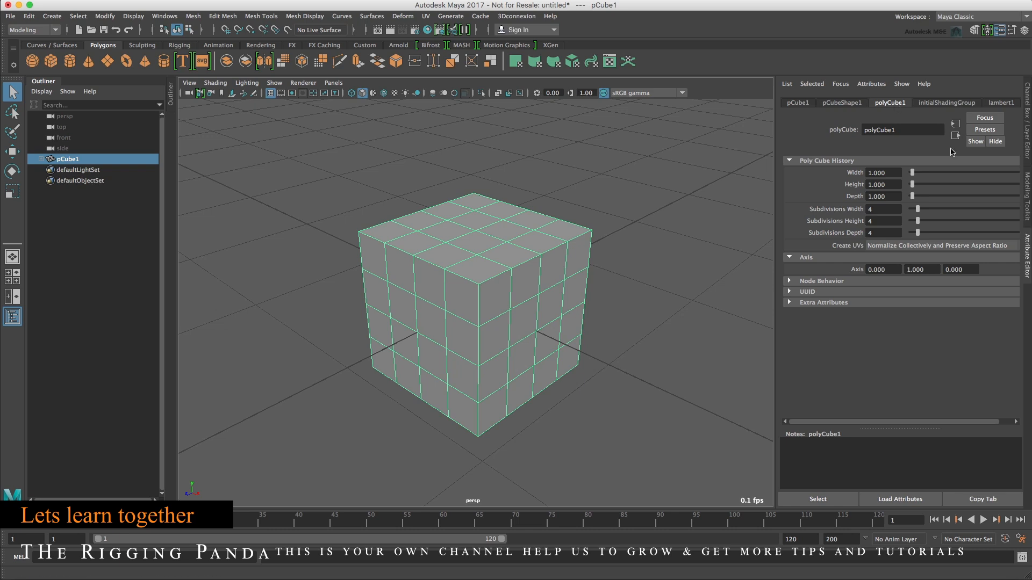
{"action": "double_click", "coordinate": [891, 168]}
{"action": "type", "text": "1.5"}
{"action": "key", "text": "Tab"}
{"action": "key", "text": "Tab"}
{"action": "type", "text": "1.5"}
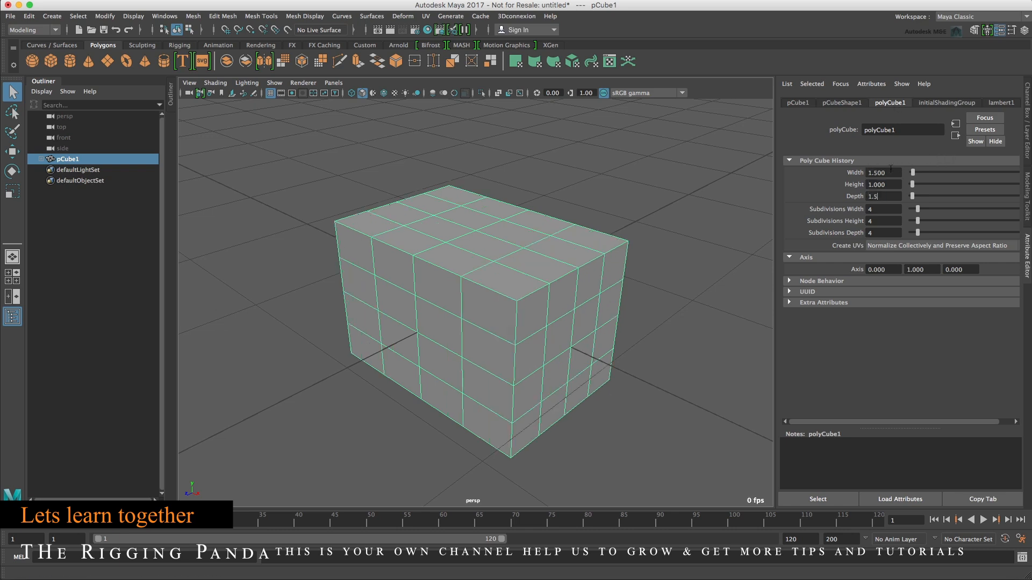
{"action": "key", "text": "Tab"}
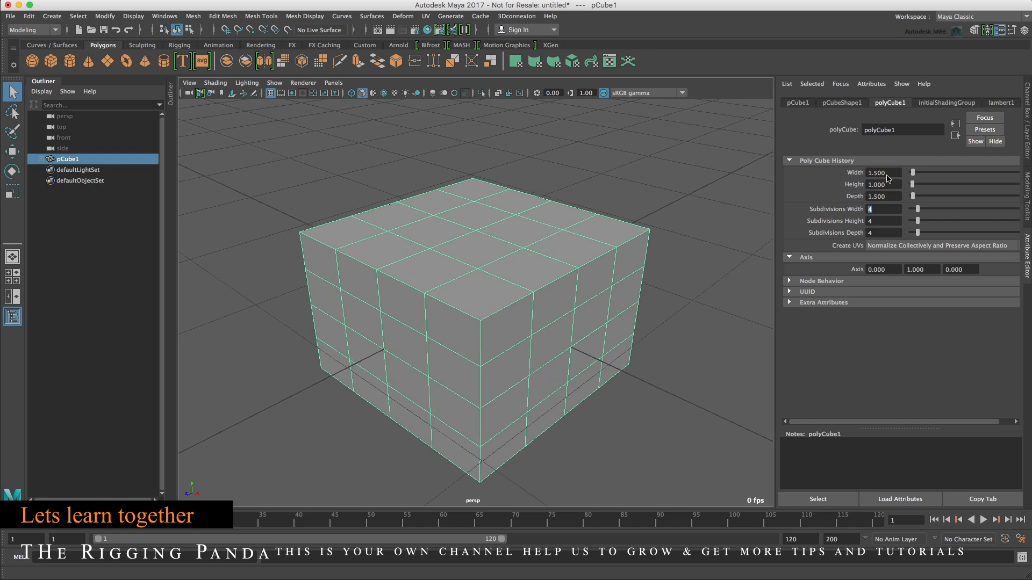
{"action": "double_click", "coordinate": [884, 185]}
{"action": "type", "text": "2"}
{"action": "key", "text": "Tab"}
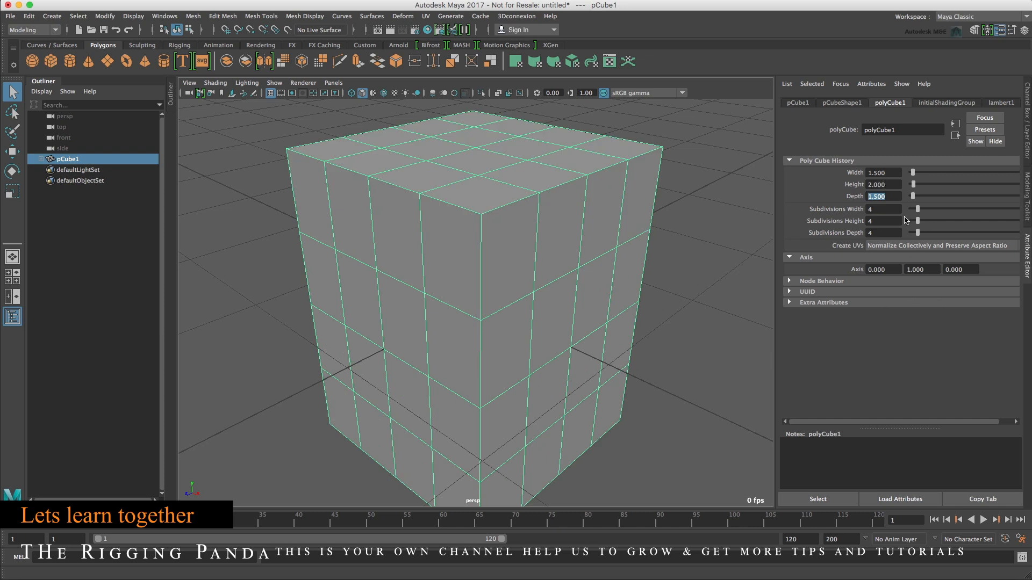
Step: Set the cube's subdivisions to 5 in width, 8 in height and 5 in depth, and frame it in the view
{"action": "key", "text": "Tab"}
{"action": "type", "text": "5"}
{"action": "key", "text": "Tab"}
{"action": "type", "text": "8"}
{"action": "key", "text": "Tab"}
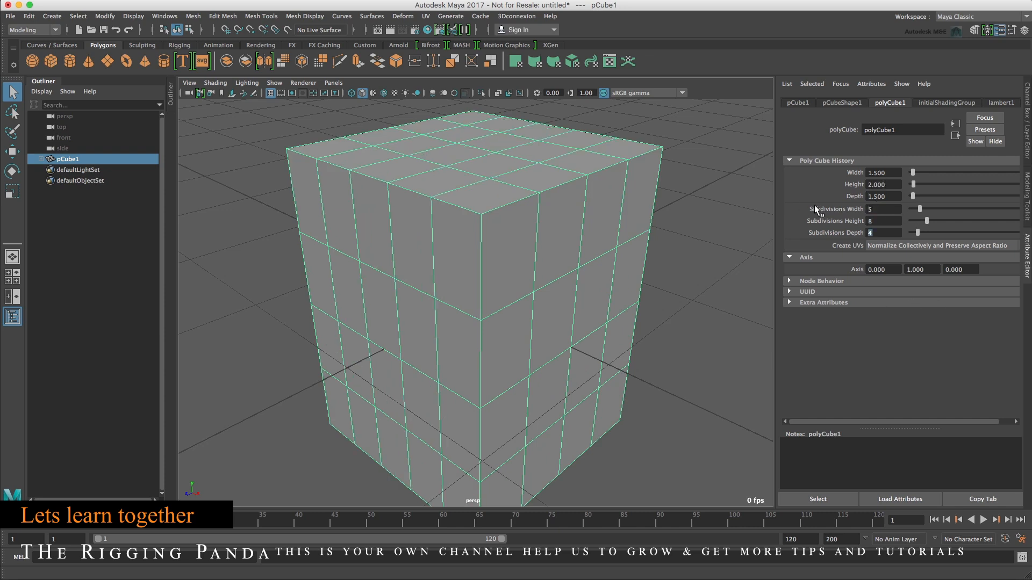
{"action": "type", "text": "5"}
{"action": "key", "text": "Tab"}
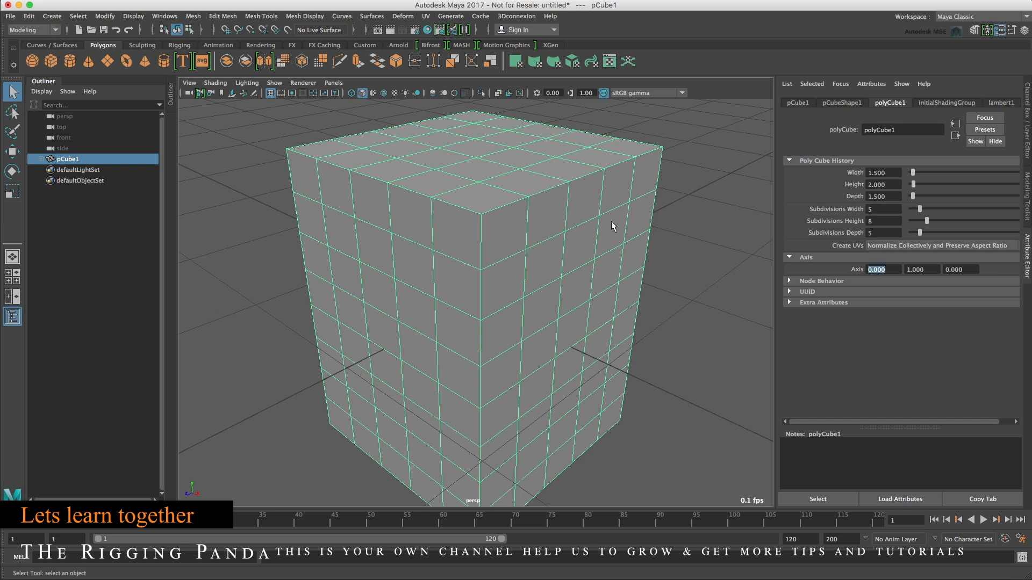
{"action": "key", "text": "f"}
{"action": "key", "text": "f"}
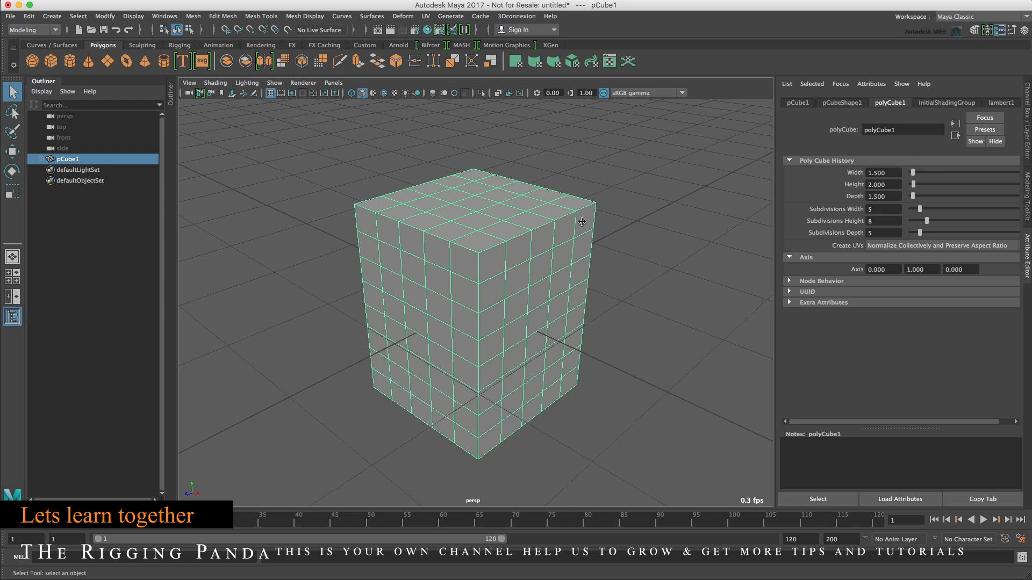
Step: Turn on grid snapping and move the cube up 1 unit along Y with the Move tool
{"action": "key", "text": "w"}
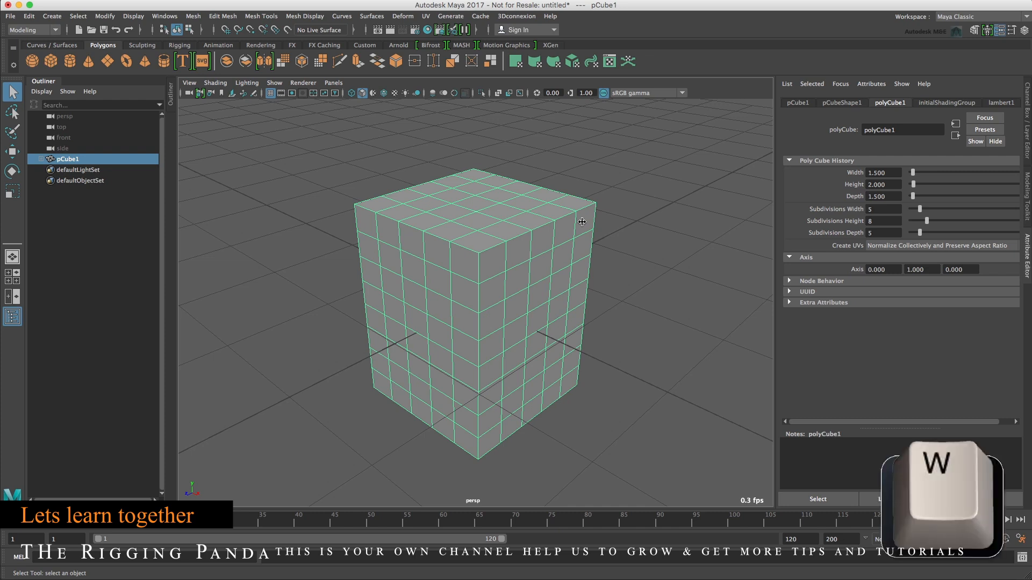
{"action": "left_click", "coordinate": [12, 153]}
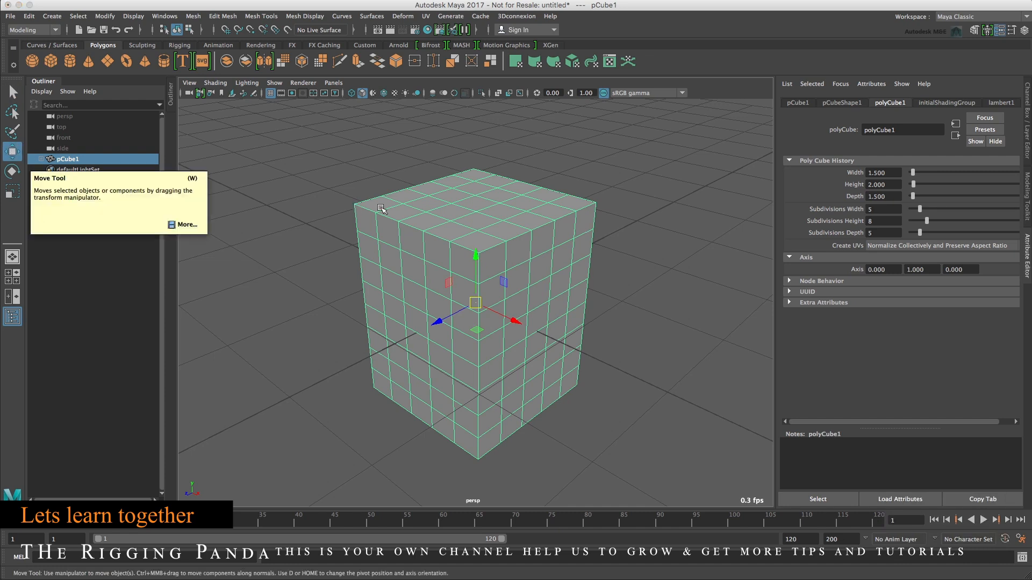
{"action": "left_click", "coordinate": [226, 31]}
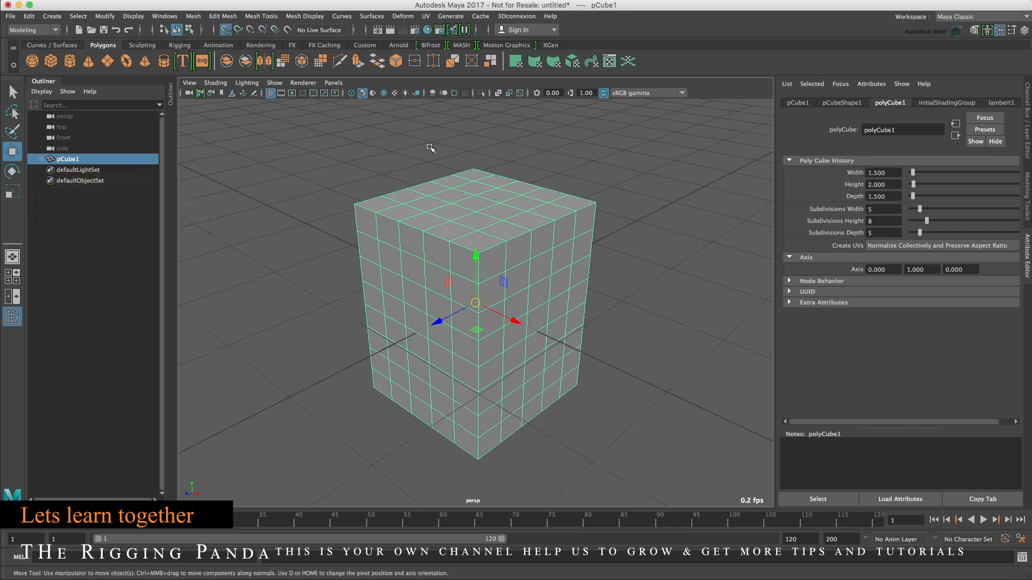
{"action": "left_click_drag", "start_coordinate": [477, 258], "coordinate": [477, 234]}
{"action": "key", "text": "f"}
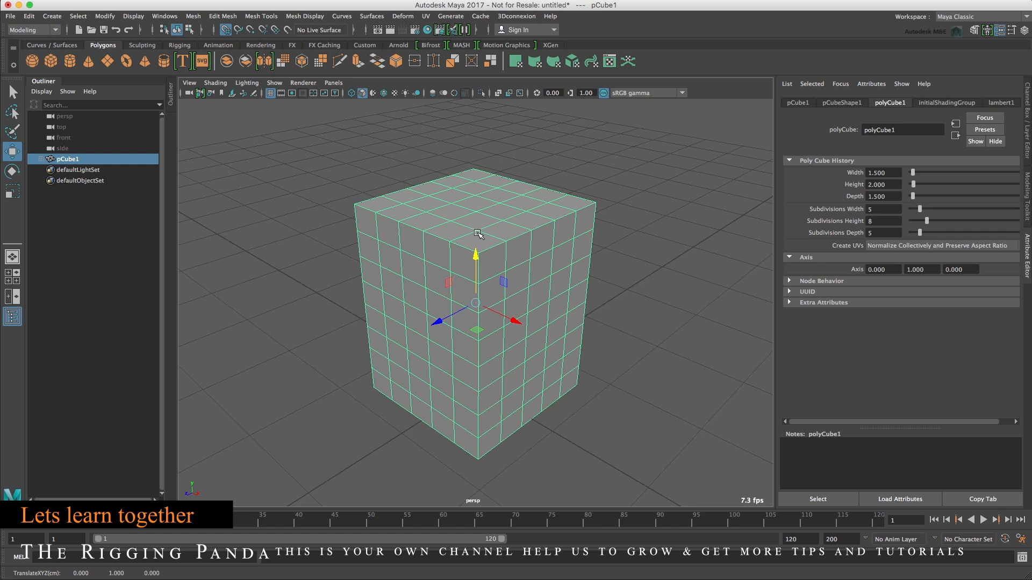
Step: Display the cube's pivot-editing manipulator, and open the Move tool settings docked beside the Outliner
{"action": "key", "text": "d"}
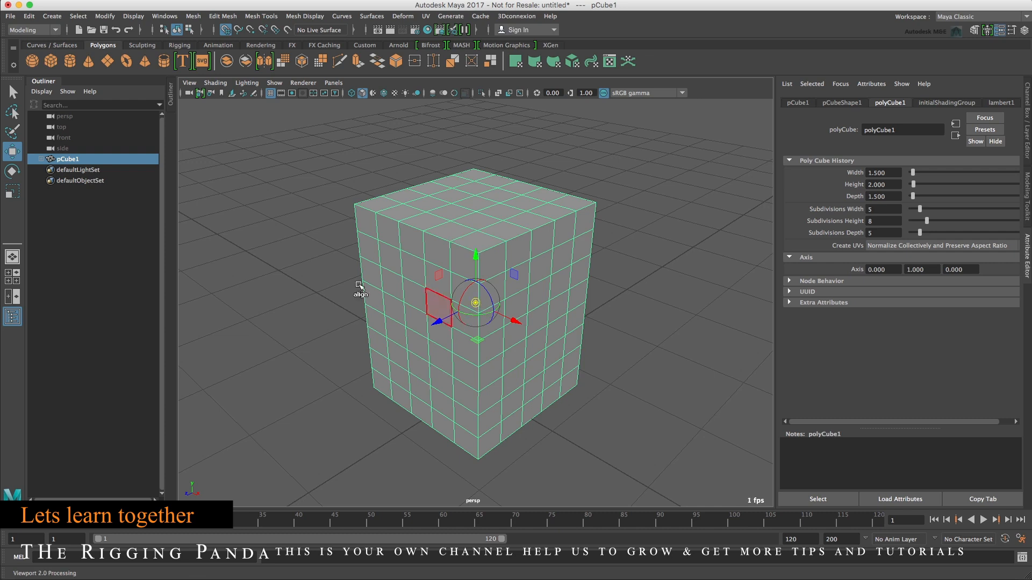
{"action": "double_click", "coordinate": [13, 152]}
{"action": "left_click_drag", "start_coordinate": [42, 18], "coordinate": [243, 60]}
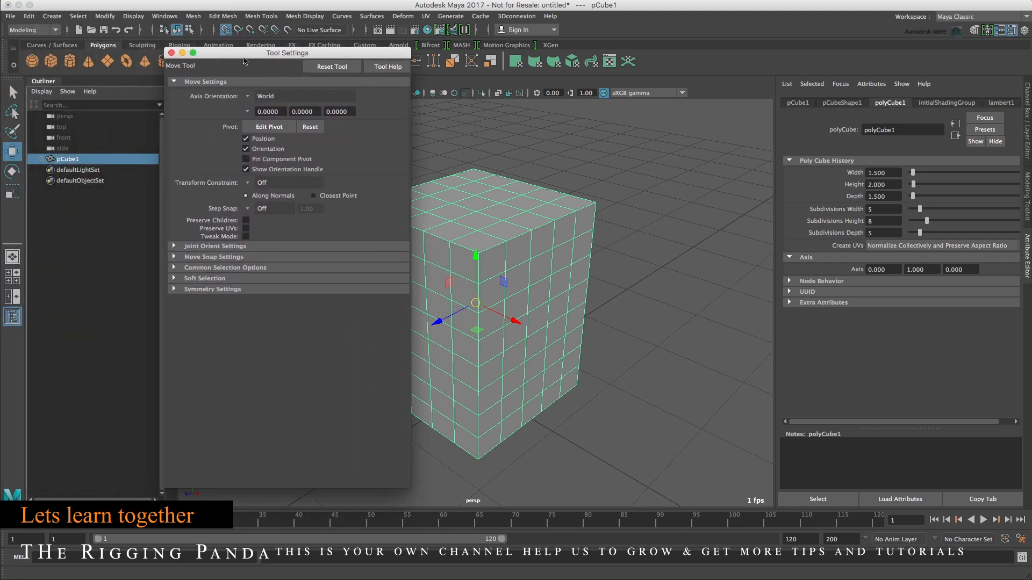
{"action": "left_click_drag", "start_coordinate": [243, 60], "coordinate": [25, 97]}
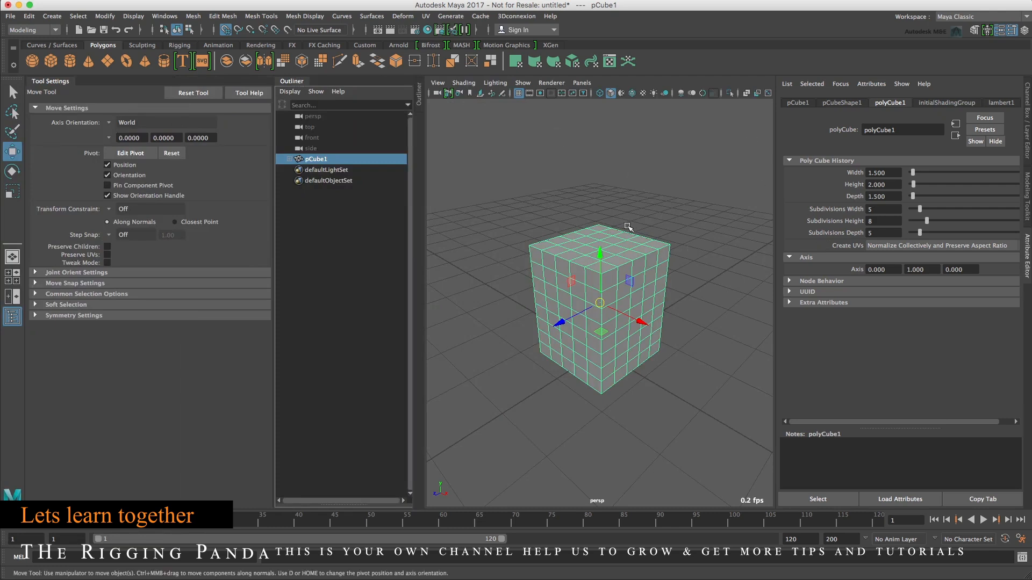
Step: Collapse the Outliner and the Tool Settings to enlarge the perspective view
{"action": "left_click", "coordinate": [43, 80]}
{"action": "left_click", "coordinate": [43, 101]}
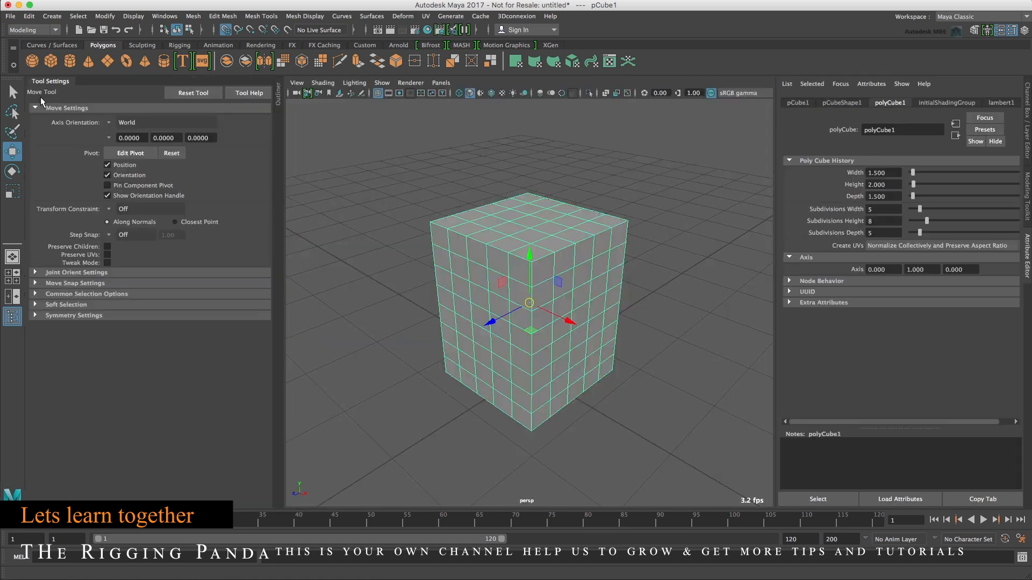
{"action": "left_click", "coordinate": [48, 82]}
{"action": "left_click", "coordinate": [36, 151]}
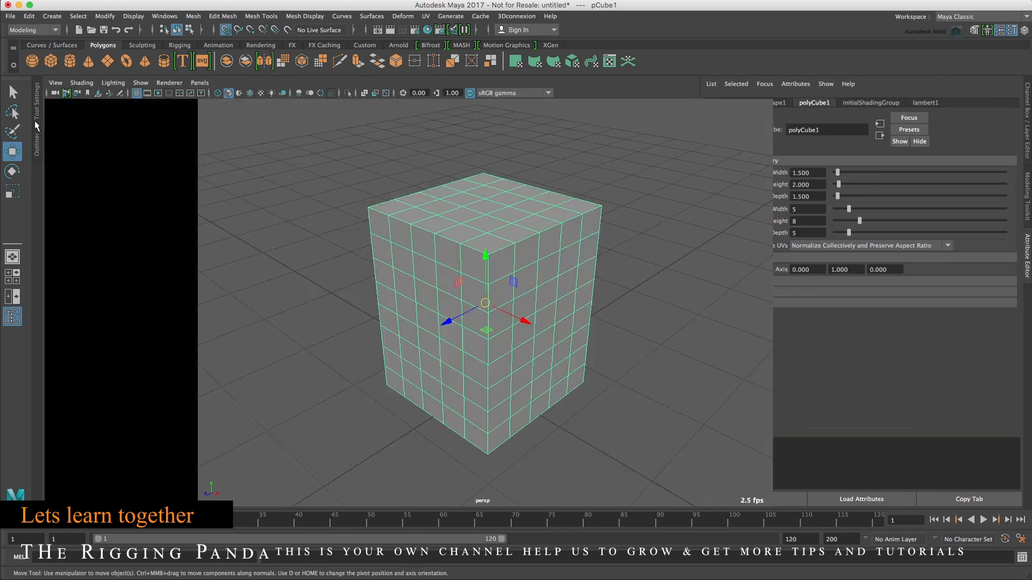
Step: Expand the Tool Settings and Outliner, and review the Move tool's pivot editing, transform constraint and step snap options
{"action": "left_click", "coordinate": [30, 105]}
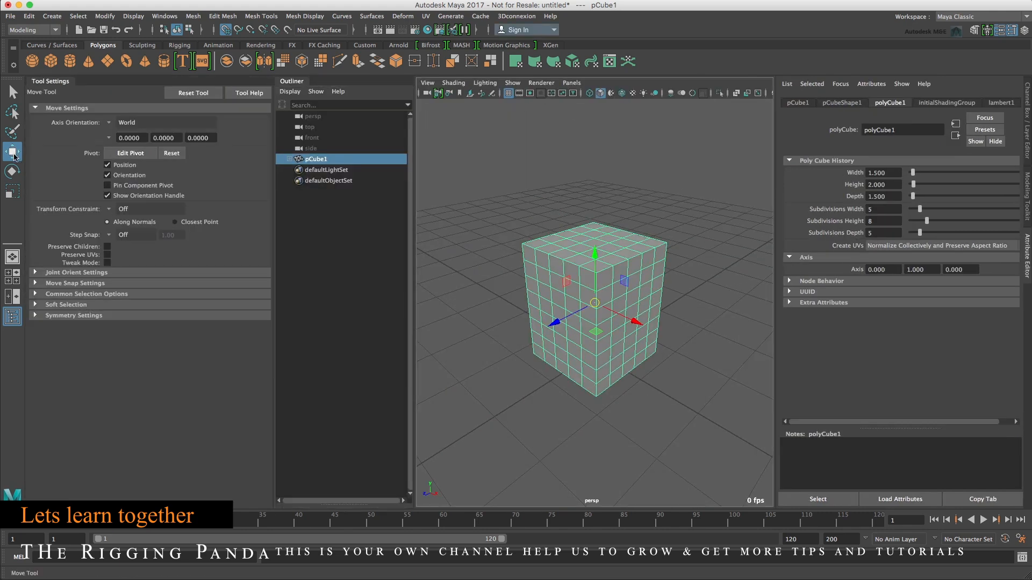
{"action": "left_click", "coordinate": [129, 153]}
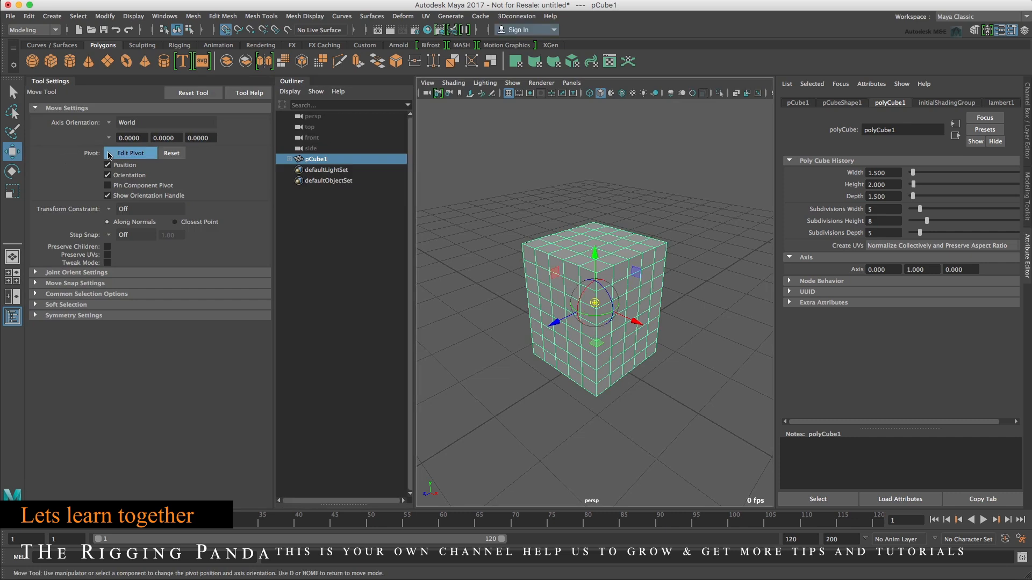
{"action": "left_click", "coordinate": [111, 210]}
{"action": "left_click", "coordinate": [111, 210]}
{"action": "left_click", "coordinate": [109, 235]}
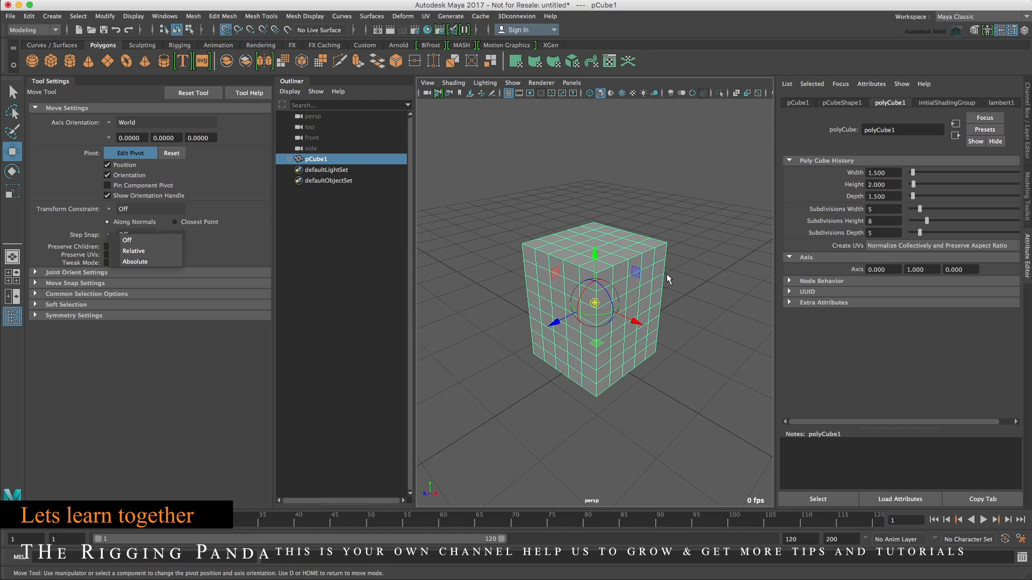
Step: Display the cube in wireframe and move its pivot down to the centre of its base
{"action": "key", "text": "4"}
{"action": "key", "text": "4"}
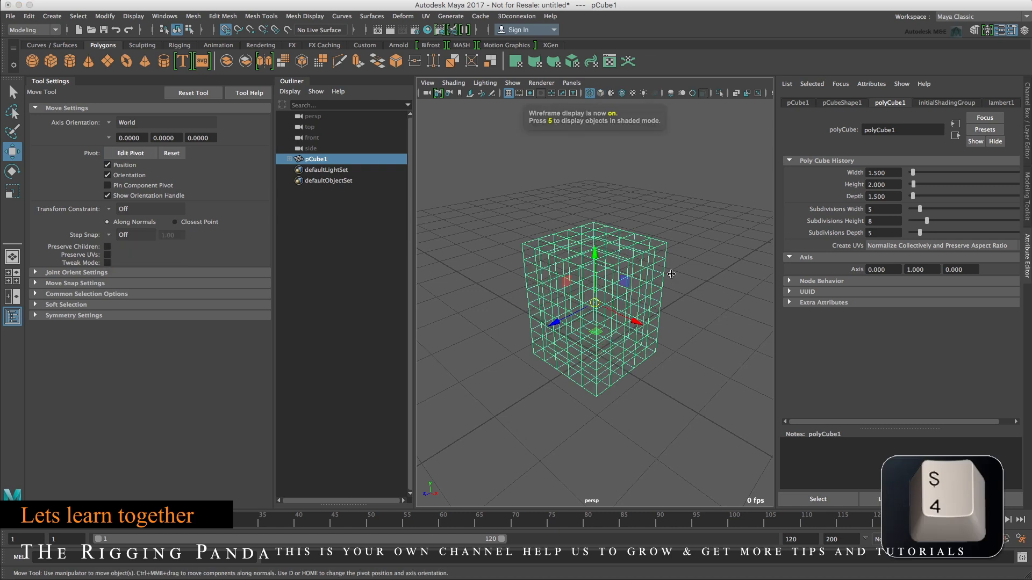
{"action": "key", "text": "d"}
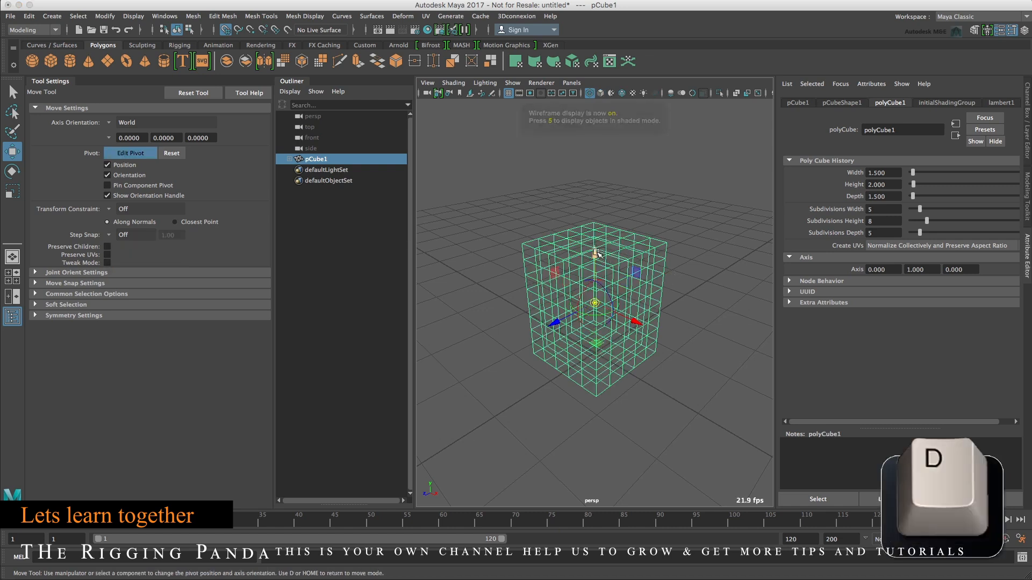
{"action": "left_click_drag", "start_coordinate": [595, 254], "coordinate": [612, 307]}
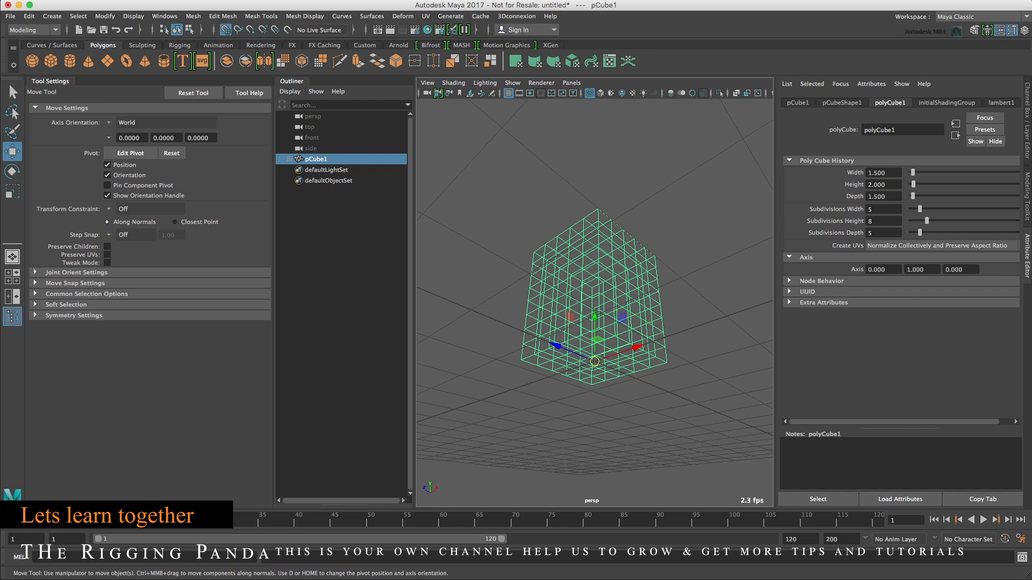
Step: Return to shaded display and reselect the cube to check its pivot at the base
{"action": "key", "text": "5"}
{"action": "left_click", "coordinate": [462, 377]}
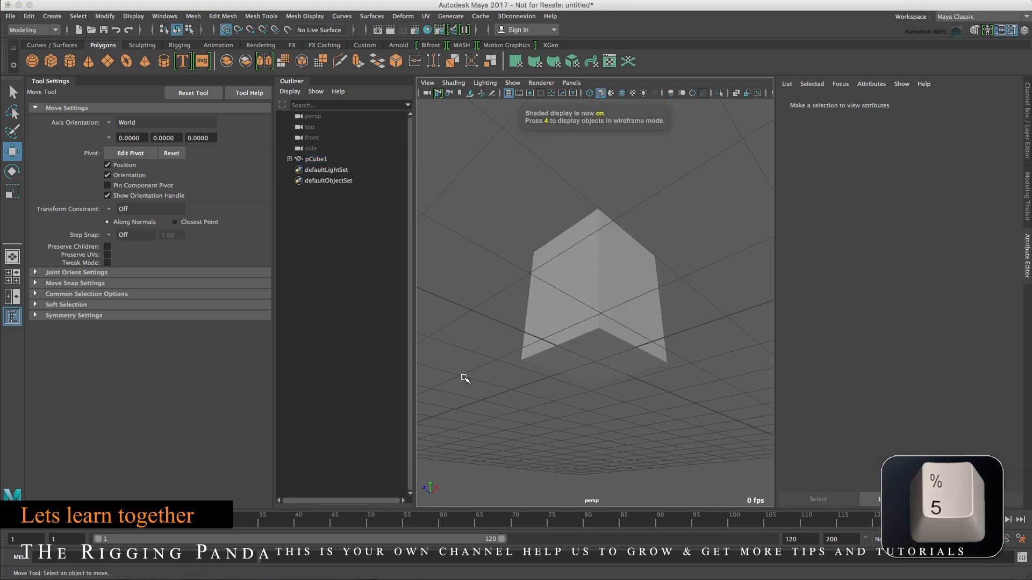
{"action": "left_click_drag", "start_coordinate": [539, 322], "coordinate": [534, 376], "text": "alt"}
{"action": "left_click", "coordinate": [580, 313]}
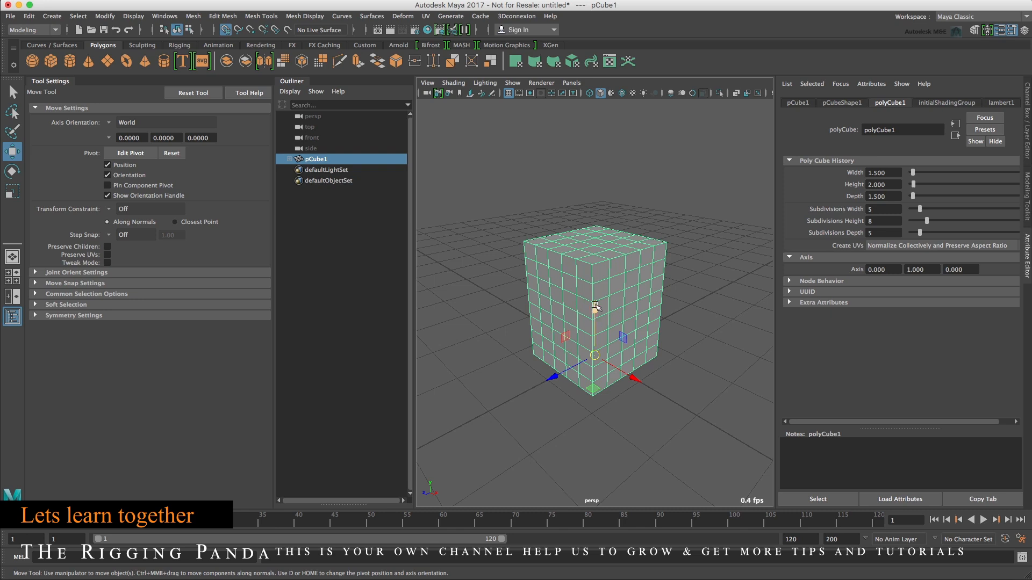
Step: Switch the cube to face selection and select all the faces on its top side
{"action": "right_click", "coordinate": [620, 259]}
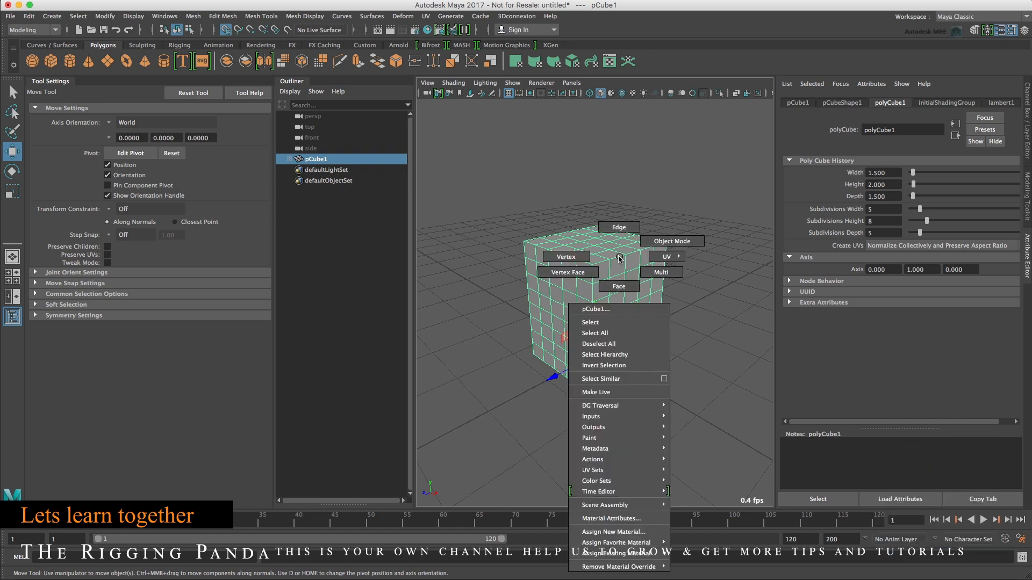
{"action": "left_click", "coordinate": [618, 285]}
{"action": "left_click_drag", "start_coordinate": [626, 285], "coordinate": [663, 257], "text": "alt"}
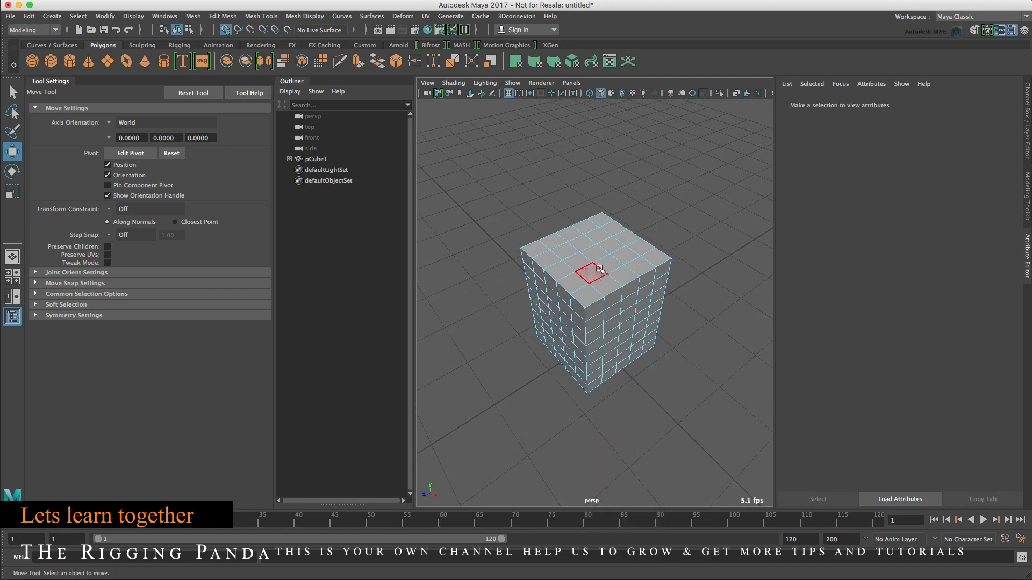
{"action": "left_click", "coordinate": [599, 256]}
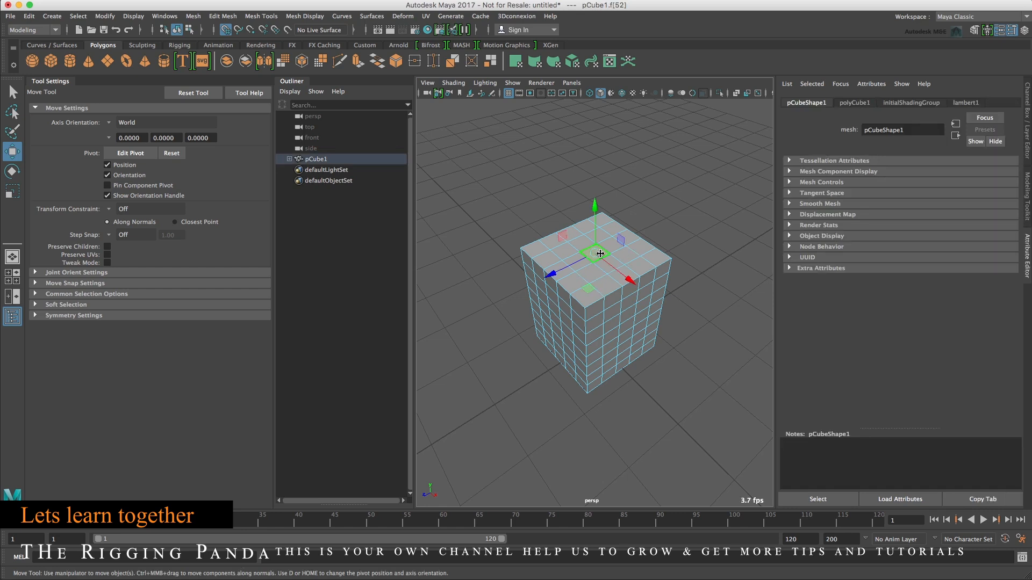
{"action": "key", "text": "shift+period"}
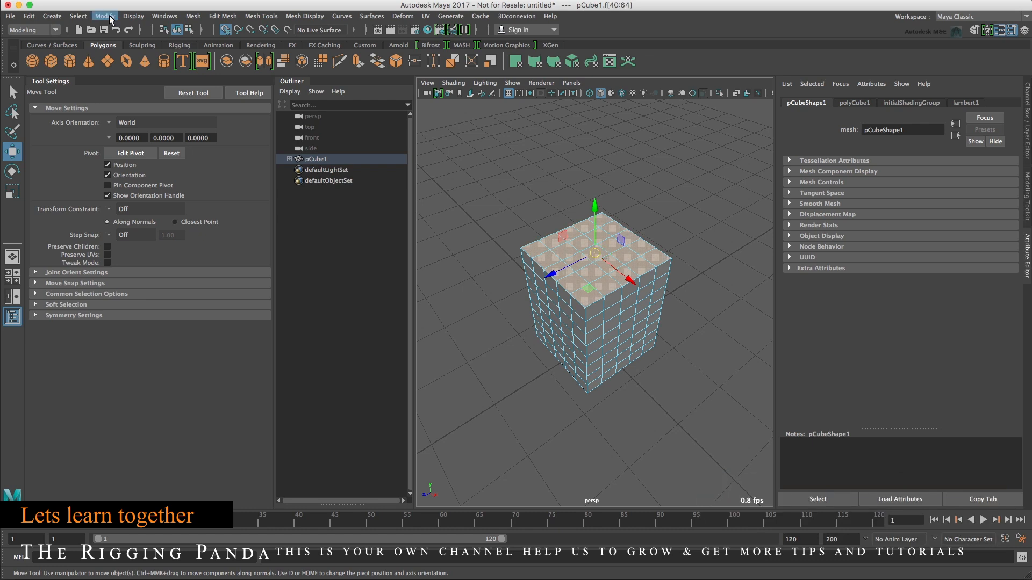
Step: Review the mesh editing commands and display the Modeling Toolkit in place of the Attribute Editor
{"action": "left_click", "coordinate": [223, 17]}
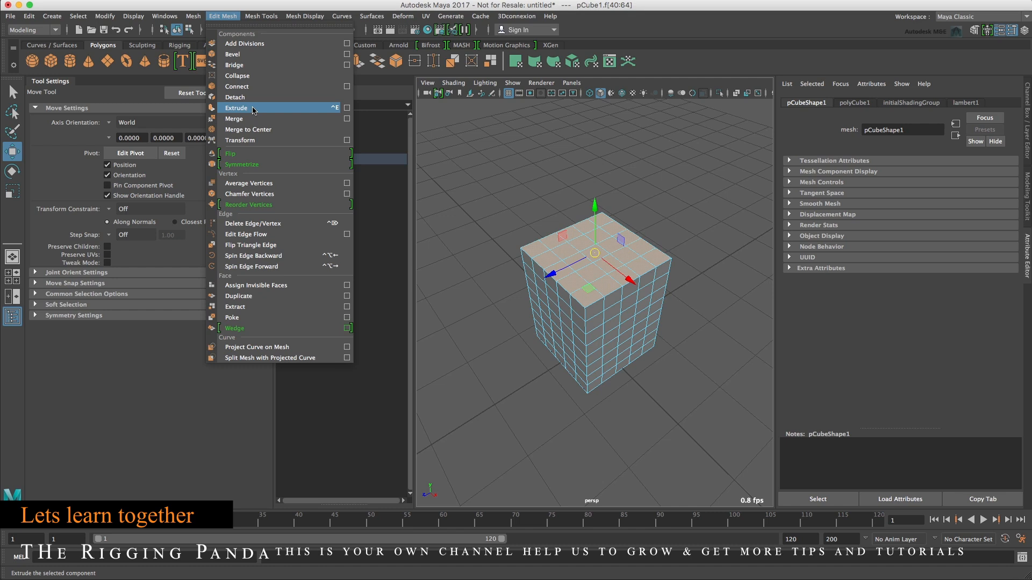
{"action": "left_click", "coordinate": [977, 30]}
{"action": "left_click", "coordinate": [977, 29]}
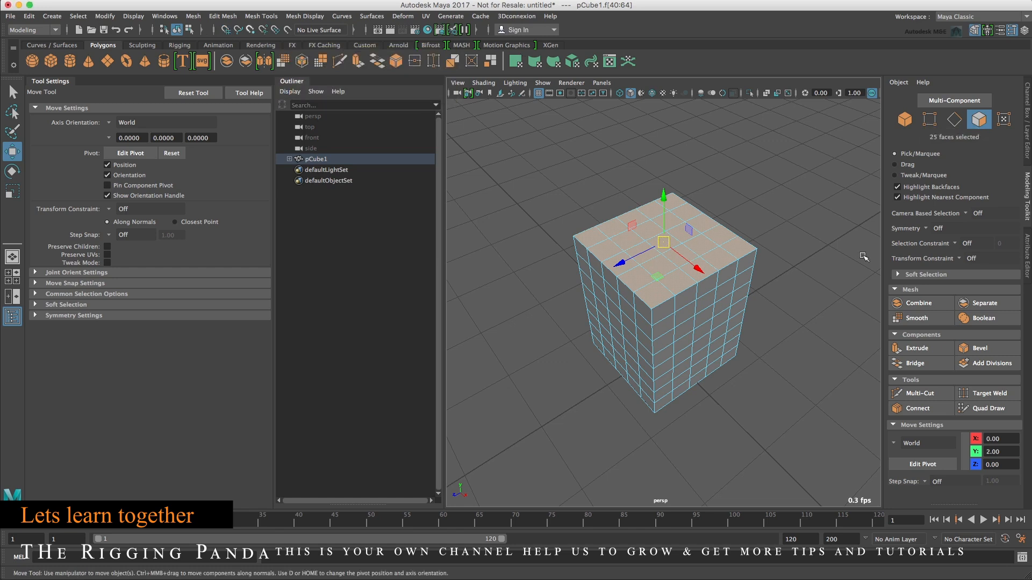
Step: Extrude the selected top faces inward with an offset of 0.12
{"action": "left_click", "coordinate": [923, 350]}
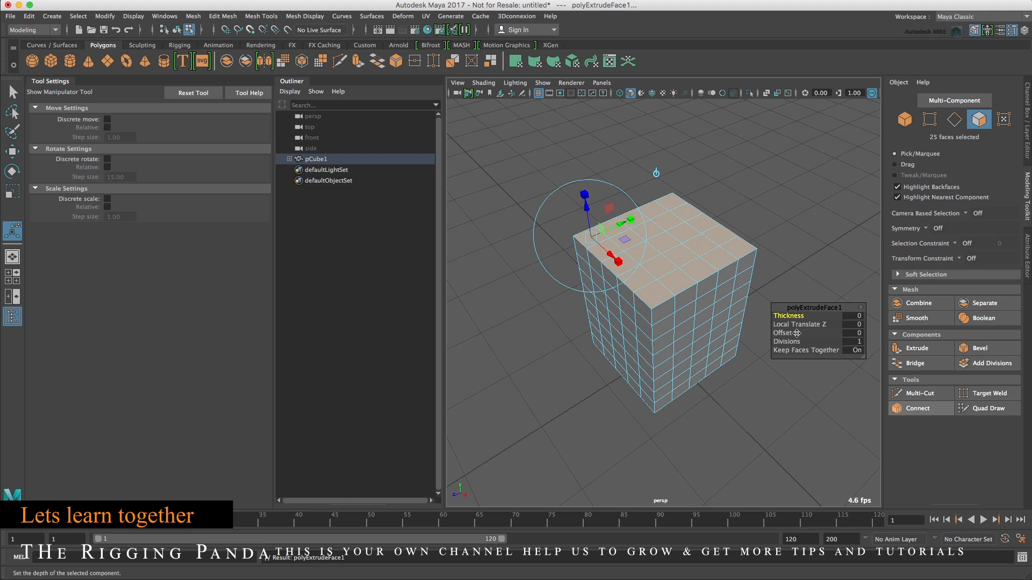
{"action": "left_click_drag", "start_coordinate": [807, 326], "coordinate": [810, 330]}
{"action": "key", "text": "super+z"}
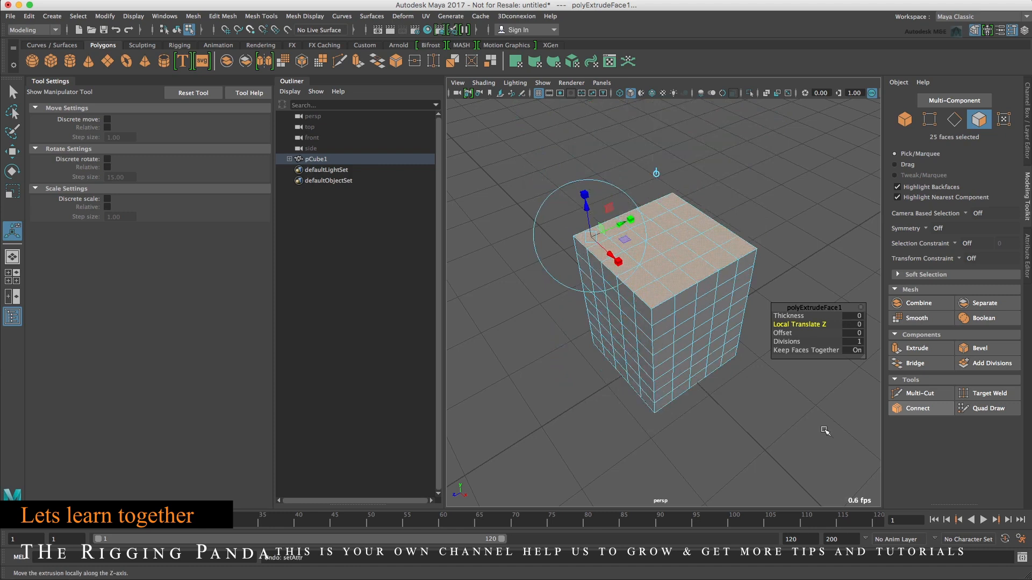
{"action": "left_click", "coordinate": [855, 333]}
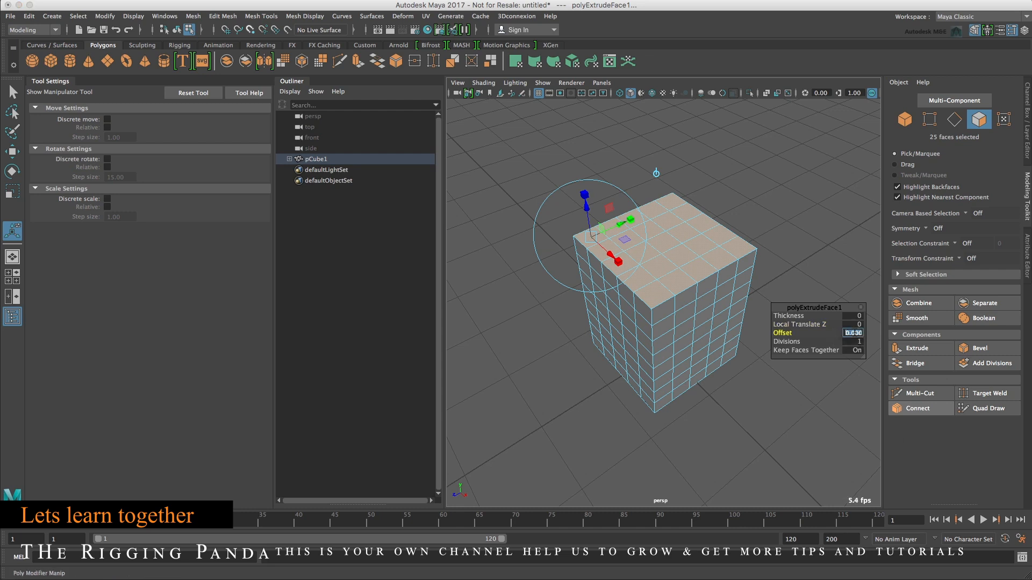
{"action": "type", "text": "0.12"}
{"action": "key", "text": "Return"}
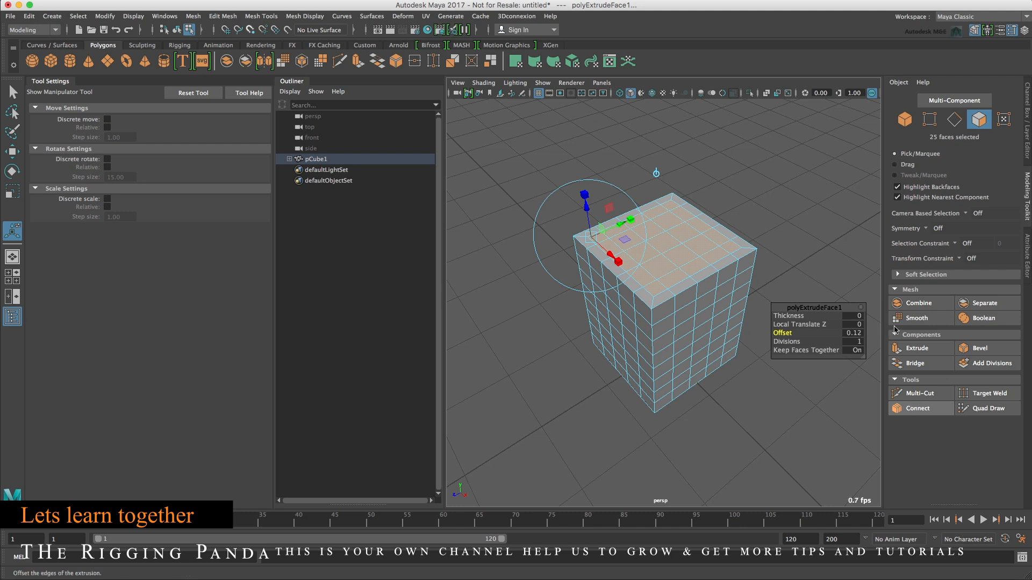
Step: Extrude the inset top faces upward by about 0.236, and extrude them again with an offset of 0.05
{"action": "left_click", "coordinate": [920, 352]}
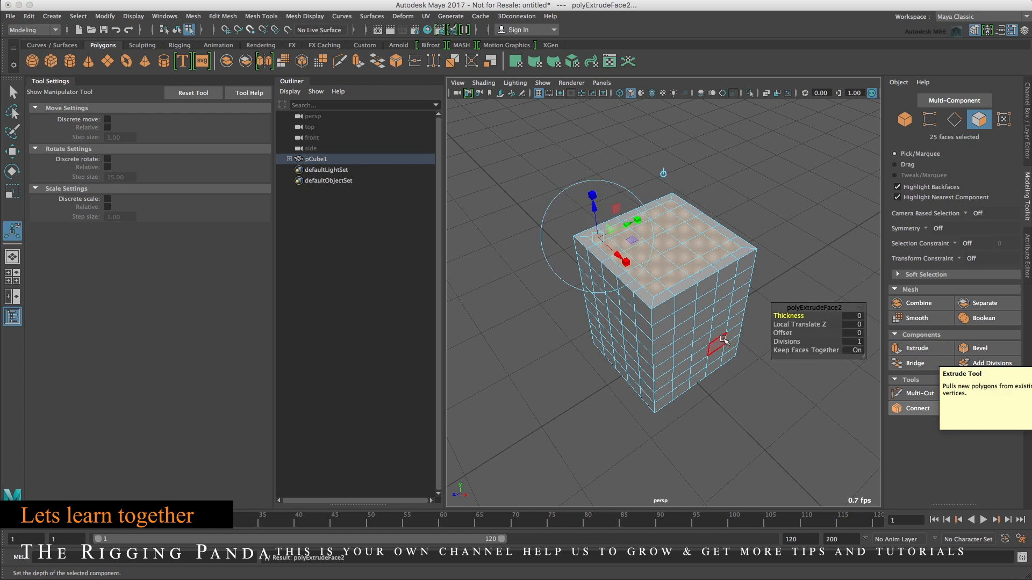
{"action": "left_click_drag", "start_coordinate": [602, 222], "coordinate": [600, 193]}
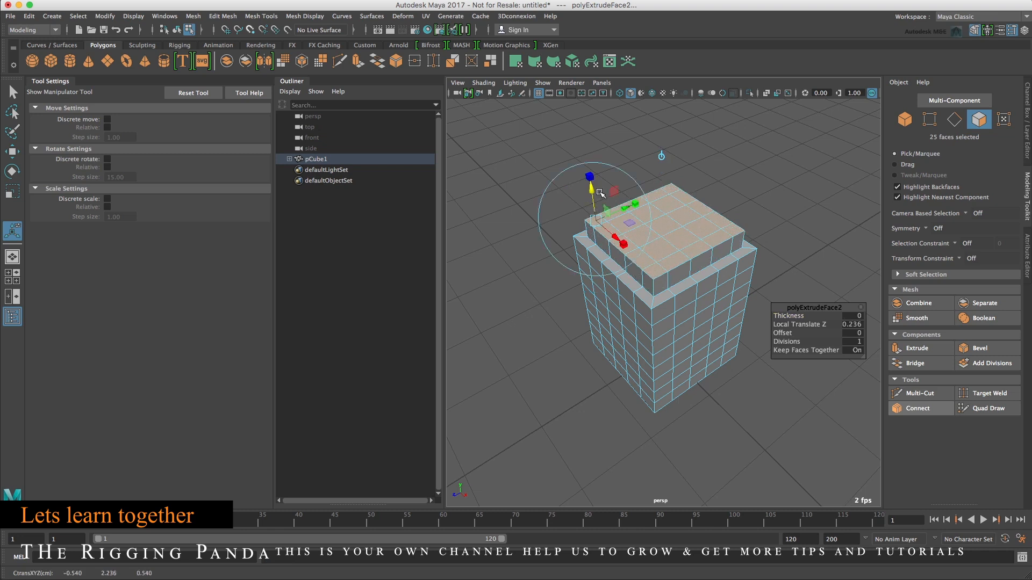
{"action": "left_click", "coordinate": [916, 348]}
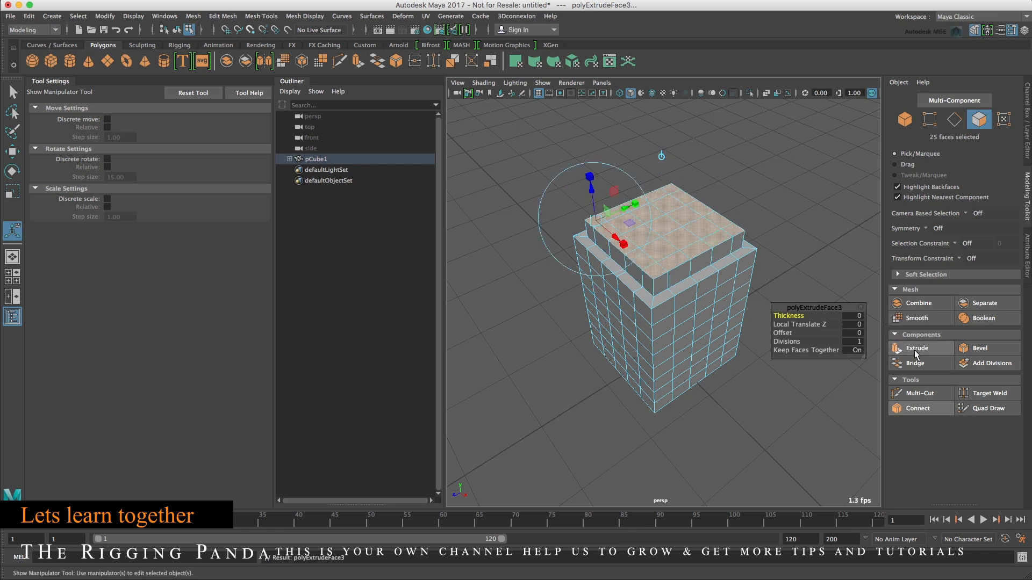
{"action": "left_click", "coordinate": [852, 333]}
{"action": "double_click", "coordinate": [853, 332]}
{"action": "type", "text": "0.05"}
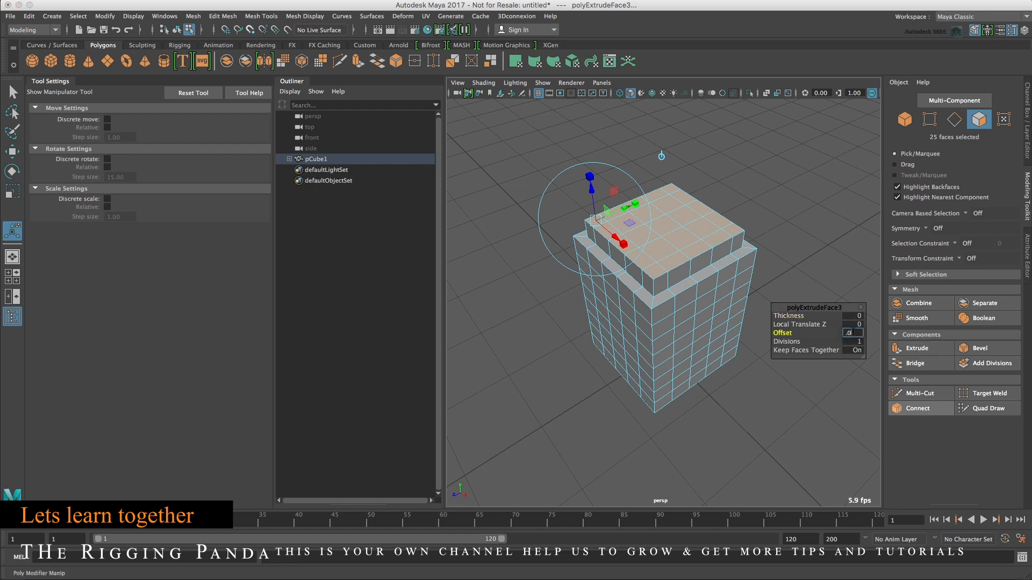
{"action": "key", "text": "Return"}
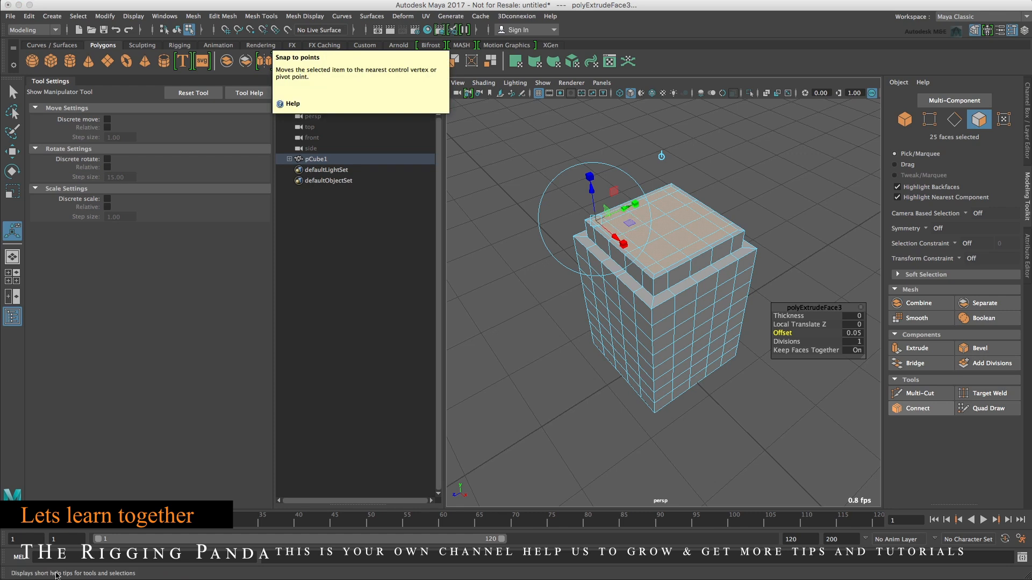
Step: Turn on point snapping and extrude the inner top faces down to the level of the outer ledge's corner vertex
{"action": "left_click", "coordinate": [249, 31]}
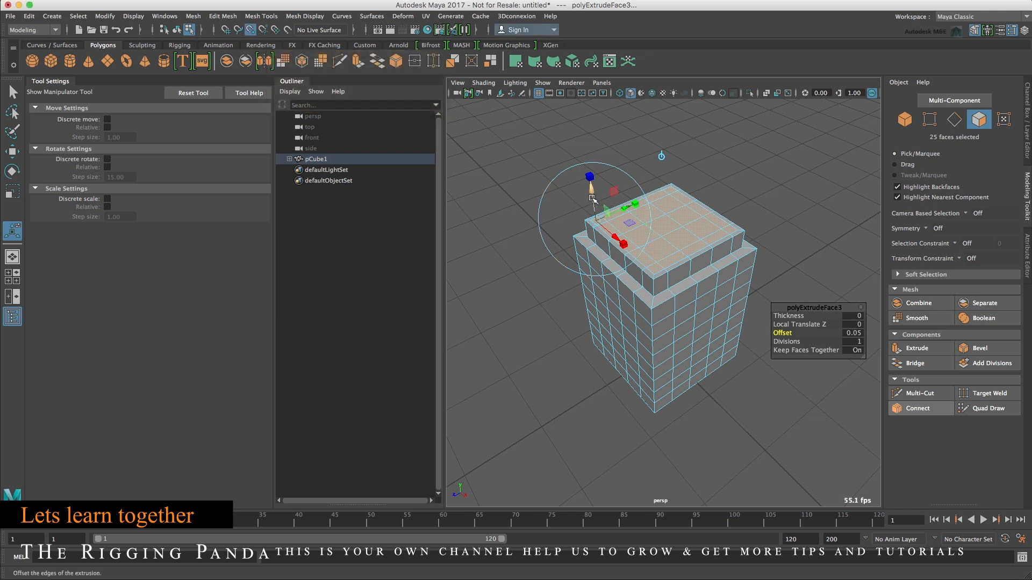
{"action": "left_click_drag", "start_coordinate": [592, 198], "coordinate": [629, 237]}
{"action": "key", "text": "ctrl+z"}
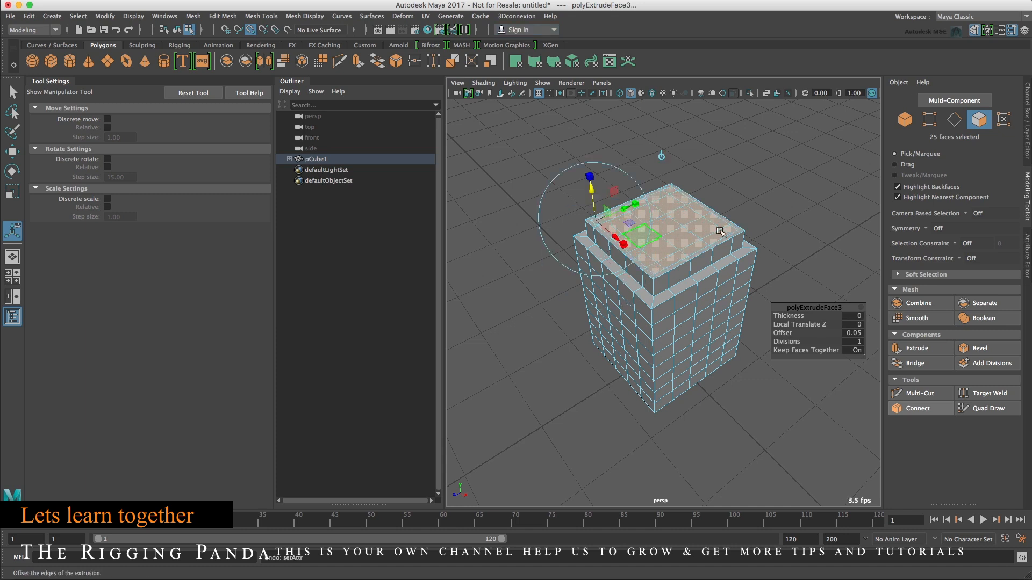
{"action": "left_click", "coordinate": [915, 348]}
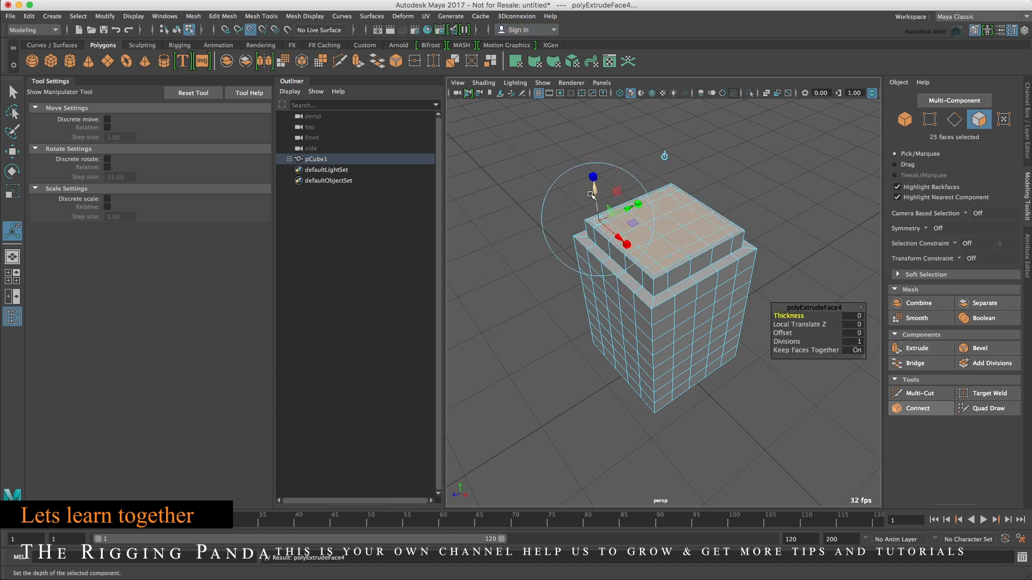
{"action": "left_click_drag", "start_coordinate": [592, 194], "coordinate": [723, 221]}
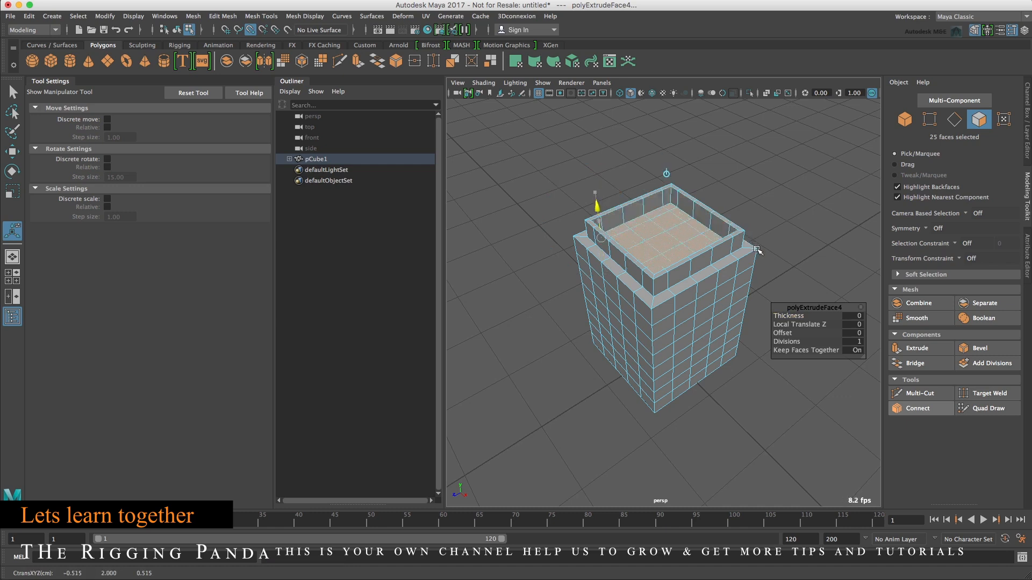
{"action": "left_click_drag", "start_coordinate": [756, 250], "coordinate": [756, 250]}
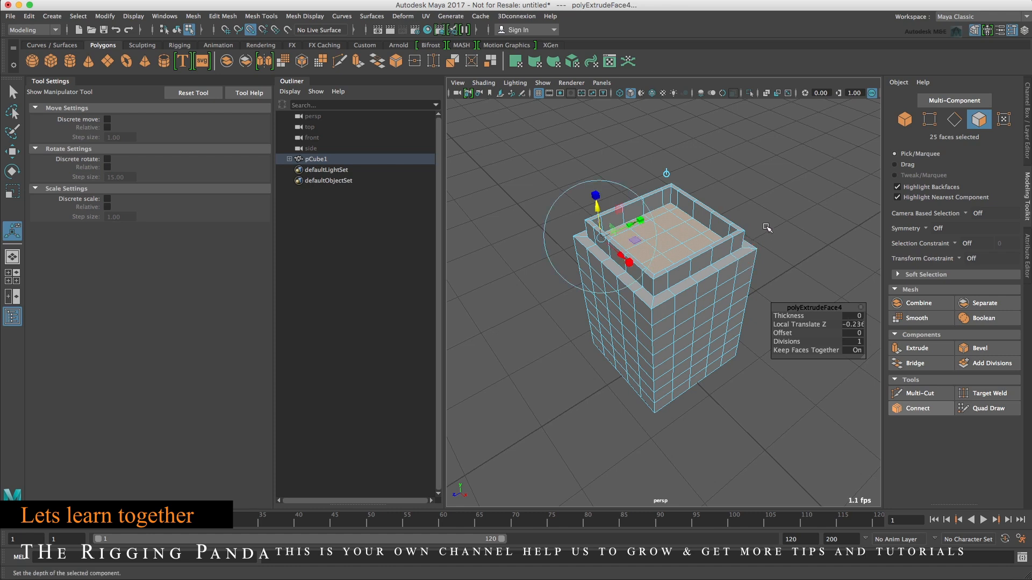
Step: Return the cube to object mode and assign it a new Lambert material from the favorite surface shaders
{"action": "left_click", "coordinate": [766, 228]}
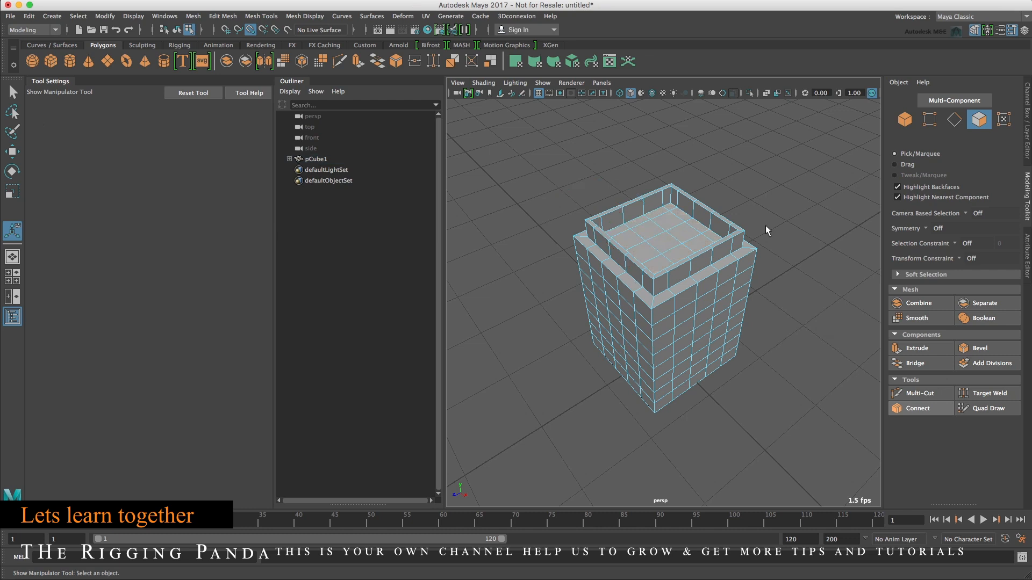
{"action": "right_click_drag", "start_coordinate": [681, 248], "coordinate": [721, 238]}
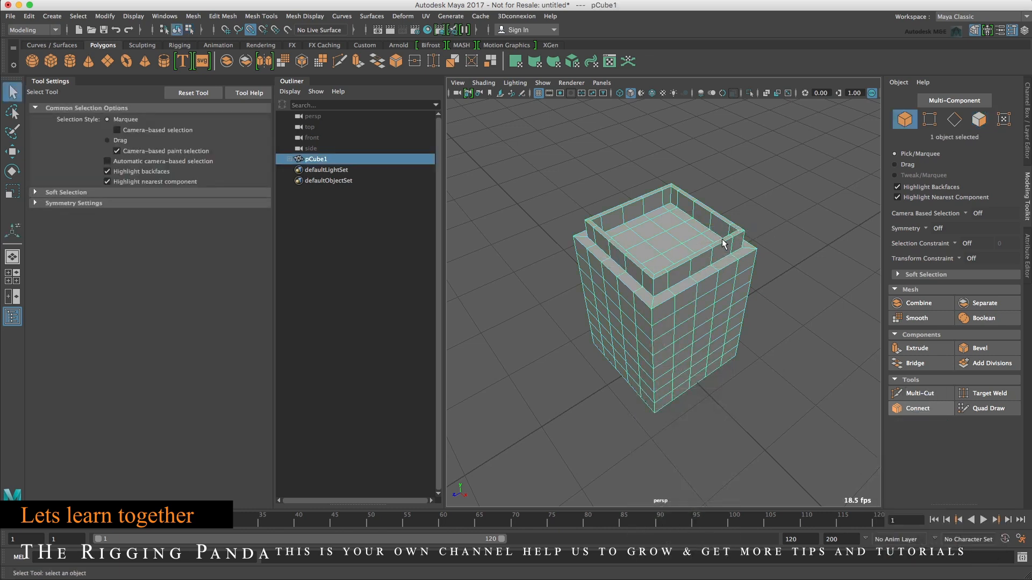
{"action": "right_click_drag", "start_coordinate": [703, 257], "coordinate": [740, 539]}
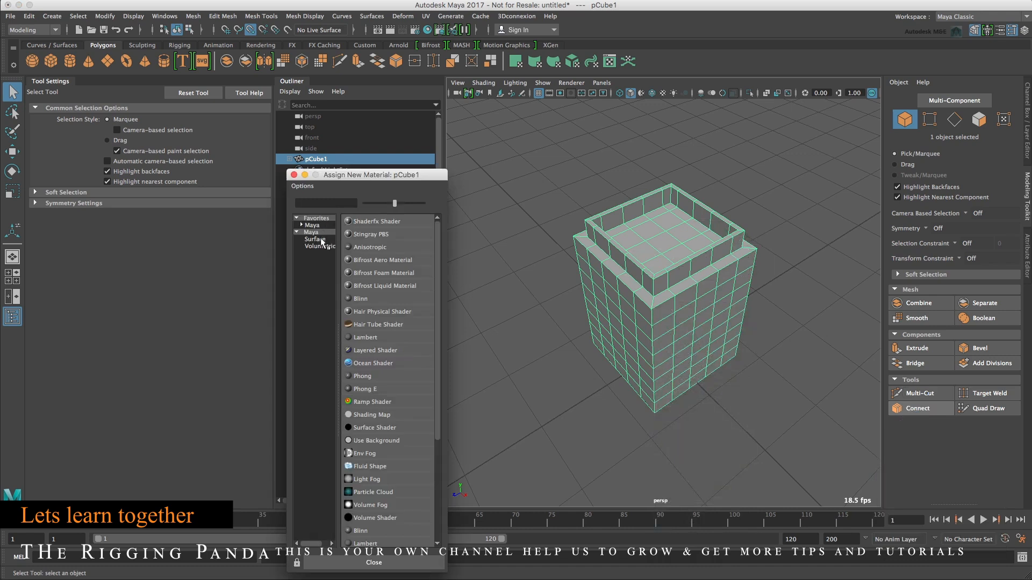
{"action": "double_click", "coordinate": [314, 225]}
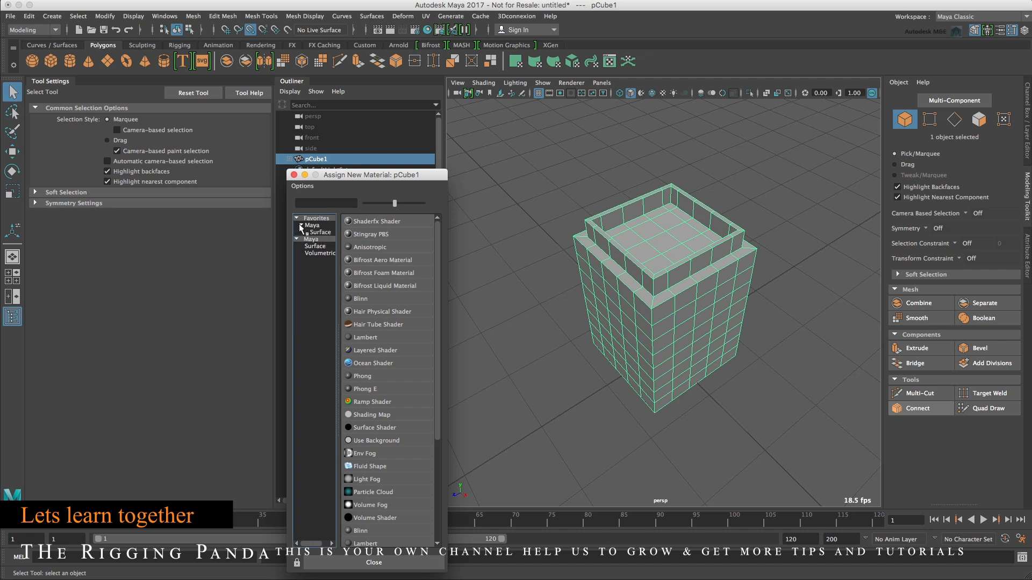
{"action": "left_click", "coordinate": [312, 232]}
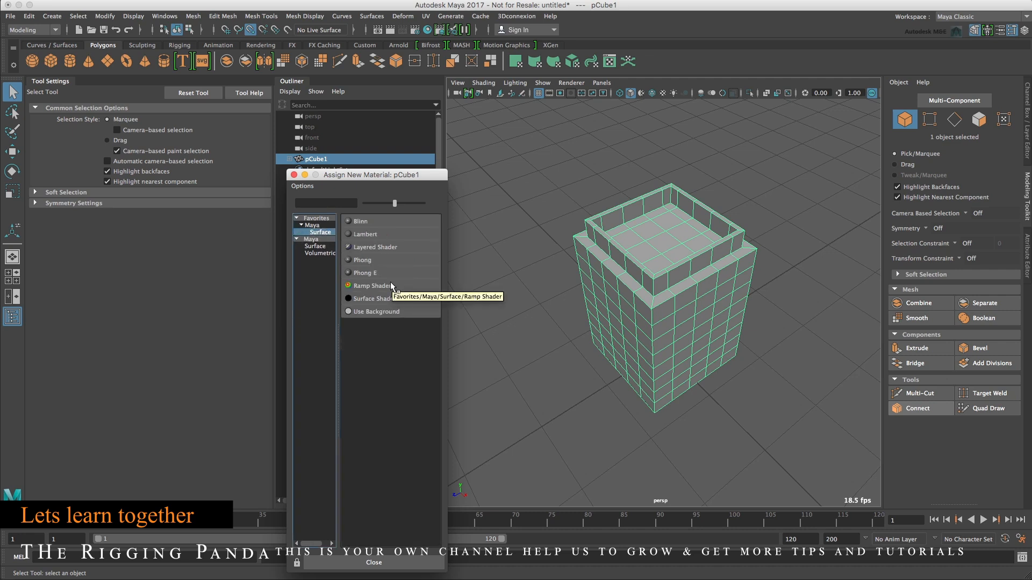
{"action": "left_click", "coordinate": [369, 234]}
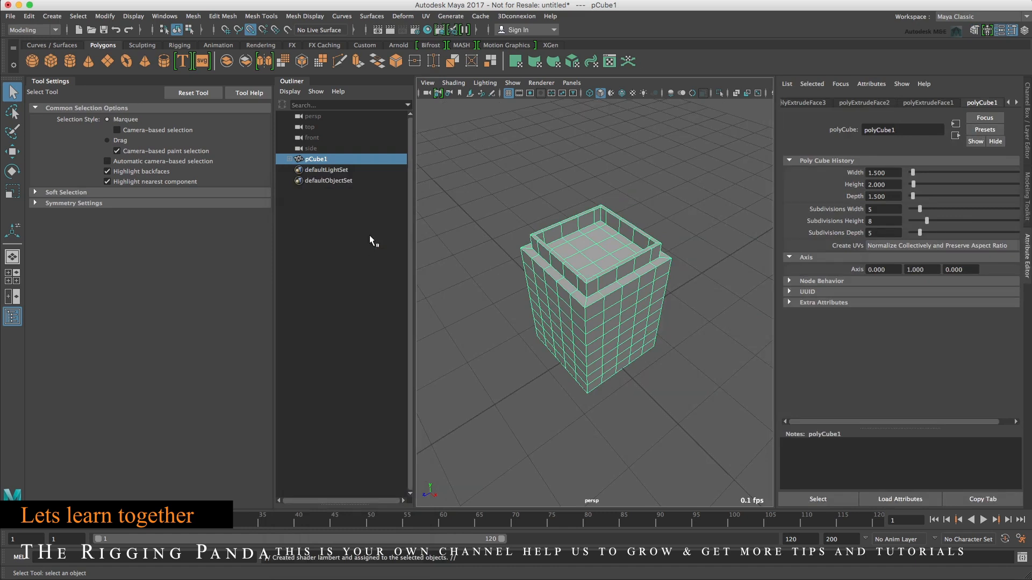
{"action": "left_click", "coordinate": [1016, 103]}
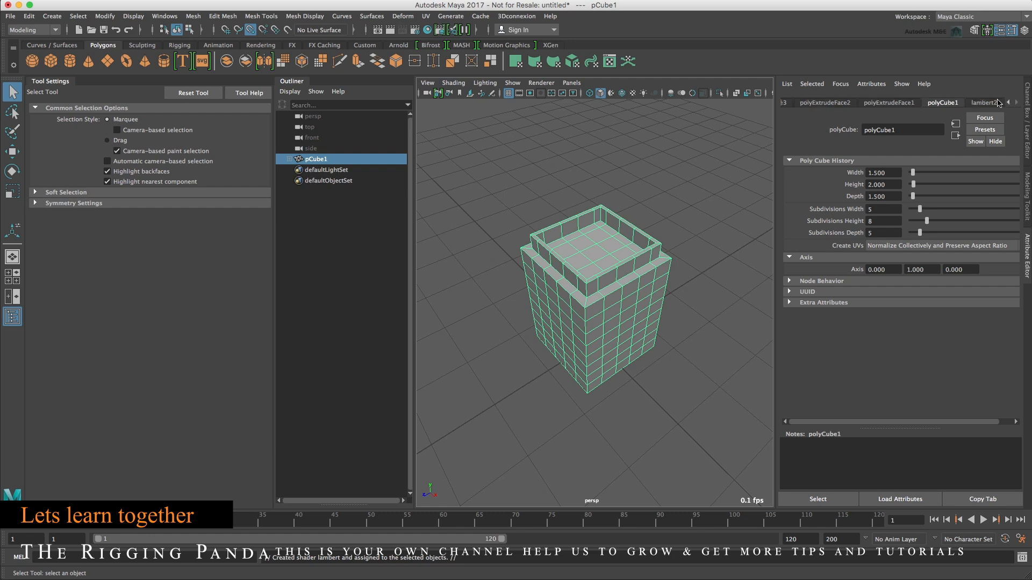
Step: Rename the cube's new Lambert material as Building01_Base_Lambert
{"action": "left_click", "coordinate": [997, 102]}
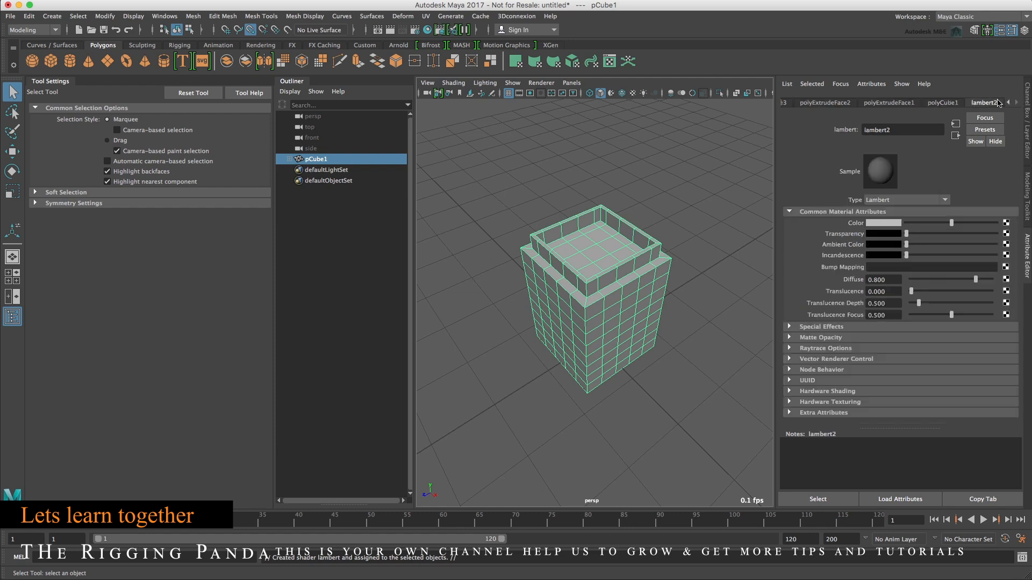
{"action": "double_click", "coordinate": [903, 130]}
{"action": "type", "text": "Building01_Base_Lambert"}
{"action": "key", "text": "Return"}
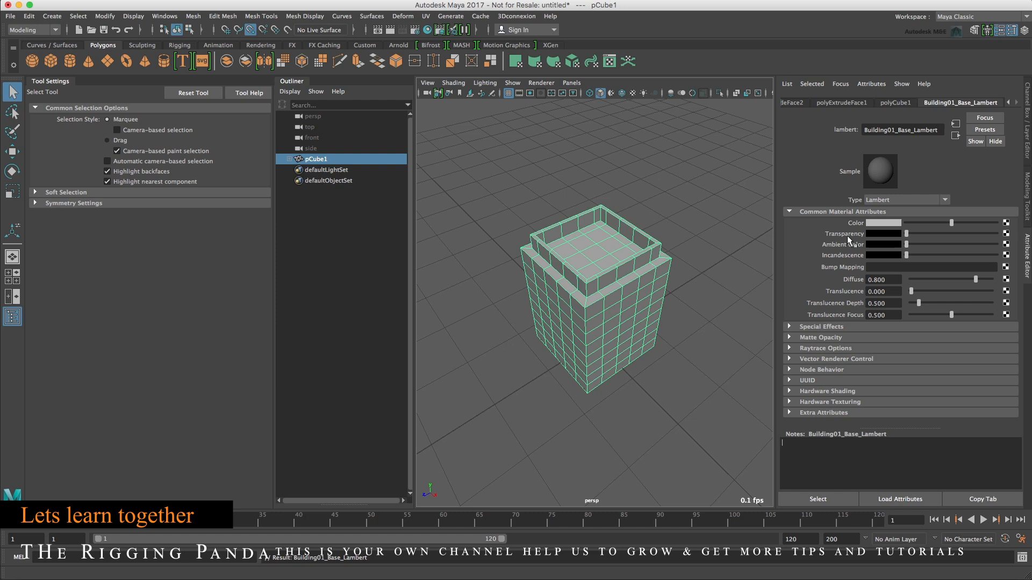
Step: Set the color of the Building01_Base_Lambert material to a saturated orange
{"action": "left_click", "coordinate": [895, 224]}
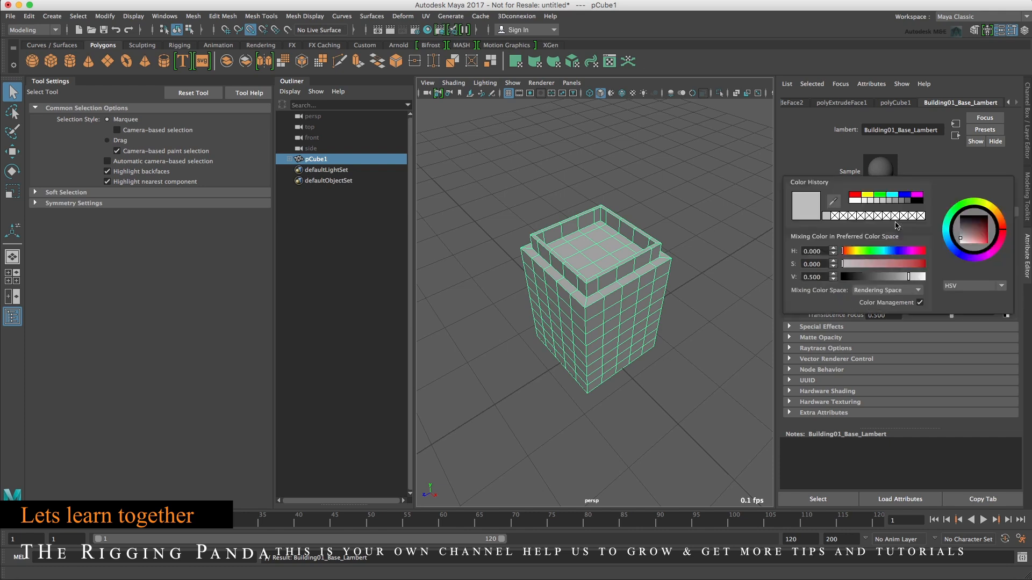
{"action": "left_click_drag", "start_coordinate": [850, 251], "coordinate": [921, 268]}
{"action": "left_click_drag", "start_coordinate": [854, 250], "coordinate": [852, 252]}
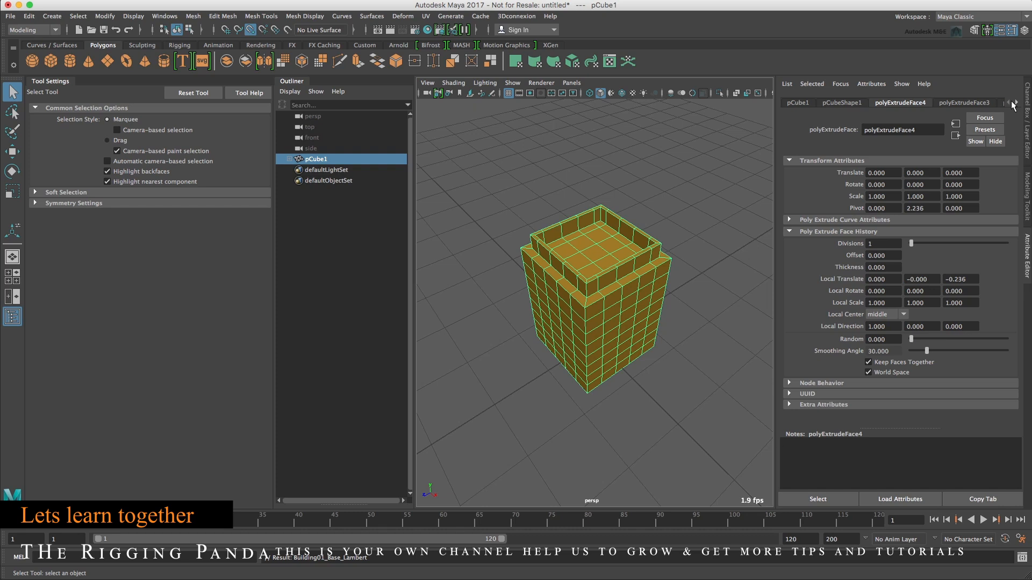
Step: Show and hide the Tool Settings, Attribute Editor, Modeling Toolkit and Channel Box to compare them, leaving the Channel Box open
{"action": "left_click", "coordinate": [1026, 117]}
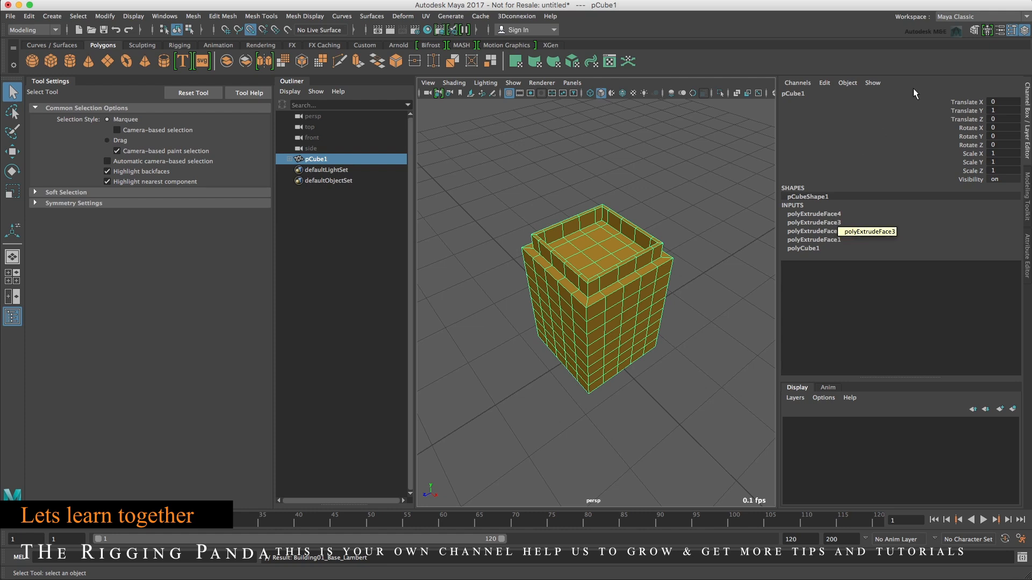
{"action": "left_click", "coordinate": [1012, 31]}
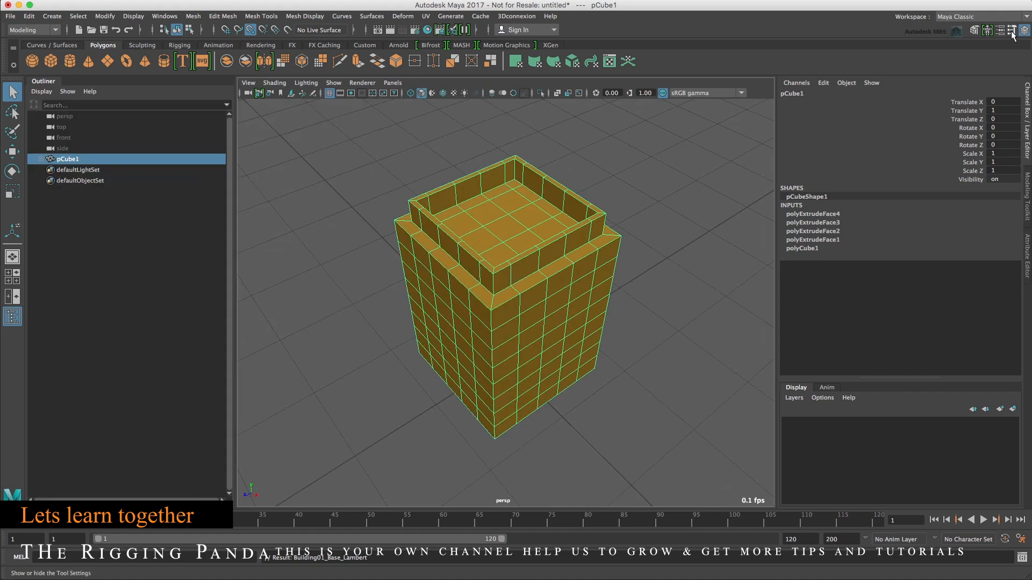
{"action": "left_click", "coordinate": [1011, 31]}
{"action": "left_click", "coordinate": [1012, 31]}
{"action": "left_click", "coordinate": [1012, 31]}
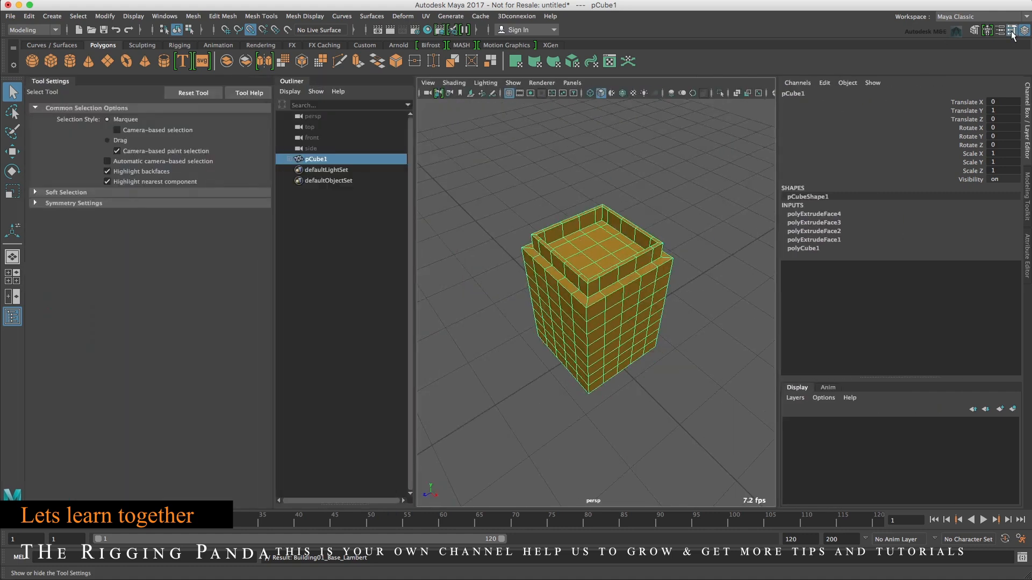
{"action": "left_click", "coordinate": [1000, 30]}
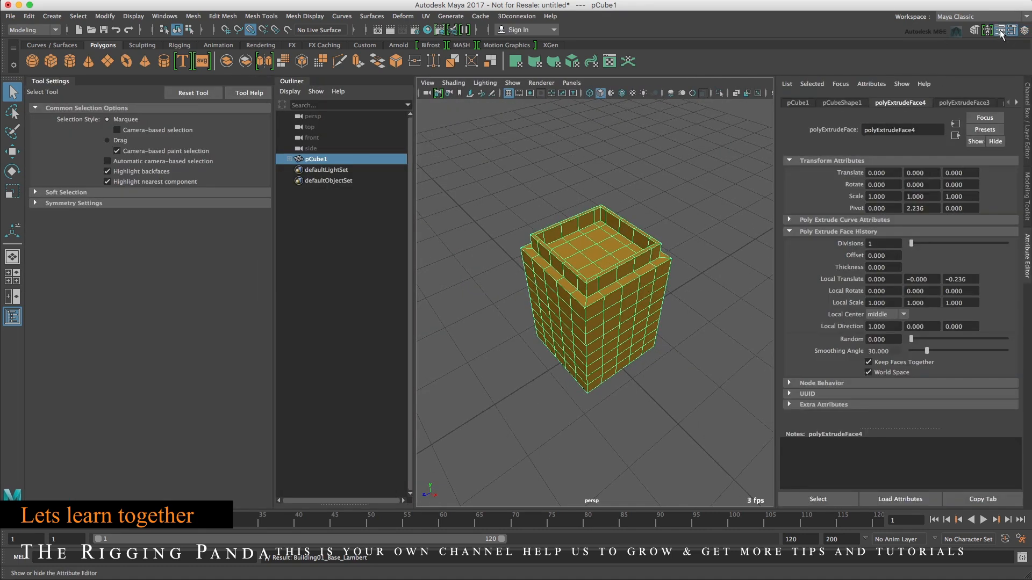
{"action": "left_click", "coordinate": [999, 31]}
{"action": "left_click", "coordinate": [999, 30]}
{"action": "left_click", "coordinate": [999, 30]}
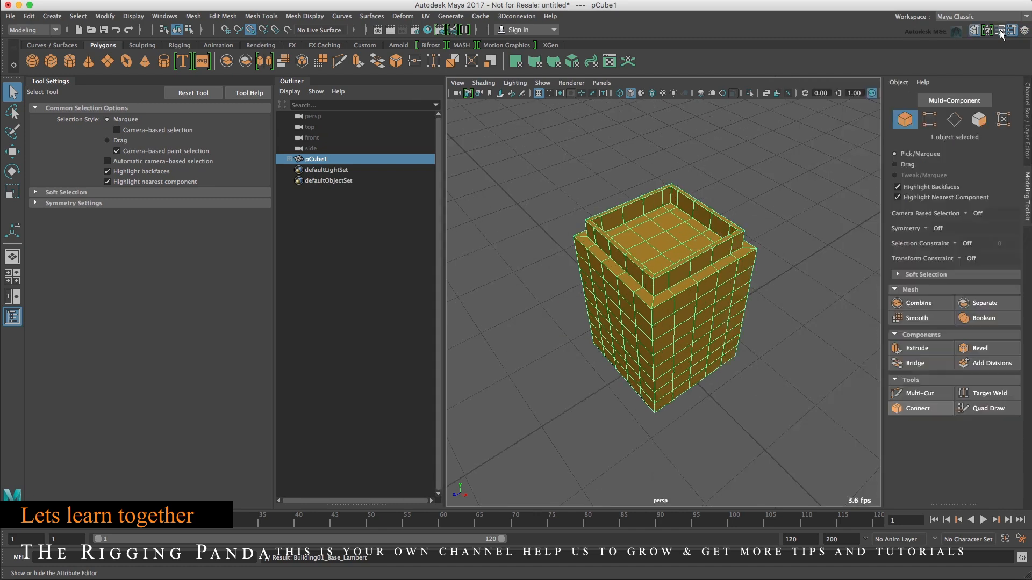
{"action": "left_click", "coordinate": [976, 31]}
{"action": "left_click", "coordinate": [975, 31]}
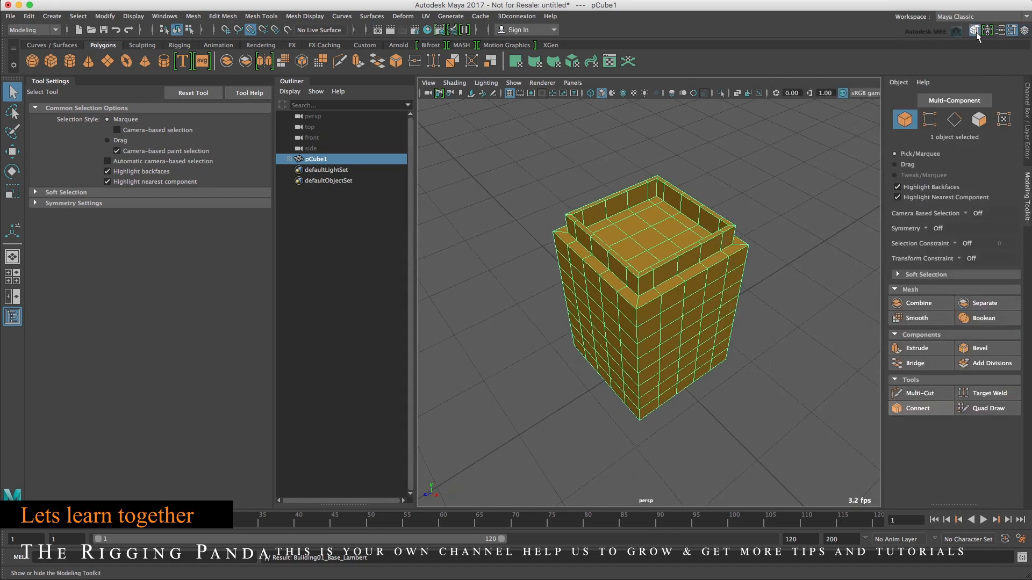
{"action": "left_click", "coordinate": [1024, 31]}
{"action": "left_click", "coordinate": [1024, 30]}
{"action": "left_click", "coordinate": [1023, 30]}
{"action": "left_click", "coordinate": [1023, 31]}
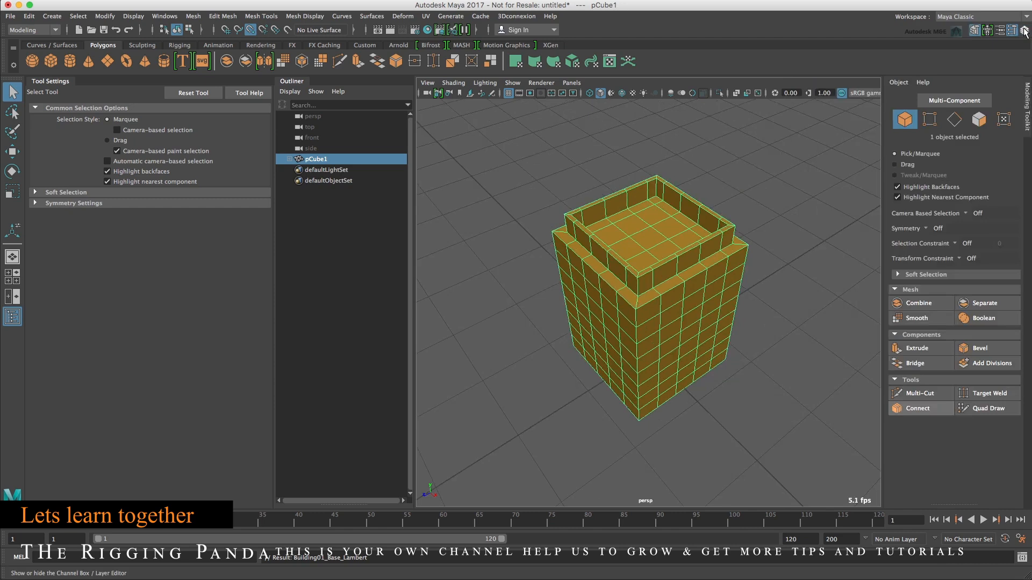
{"action": "left_click", "coordinate": [1023, 31]}
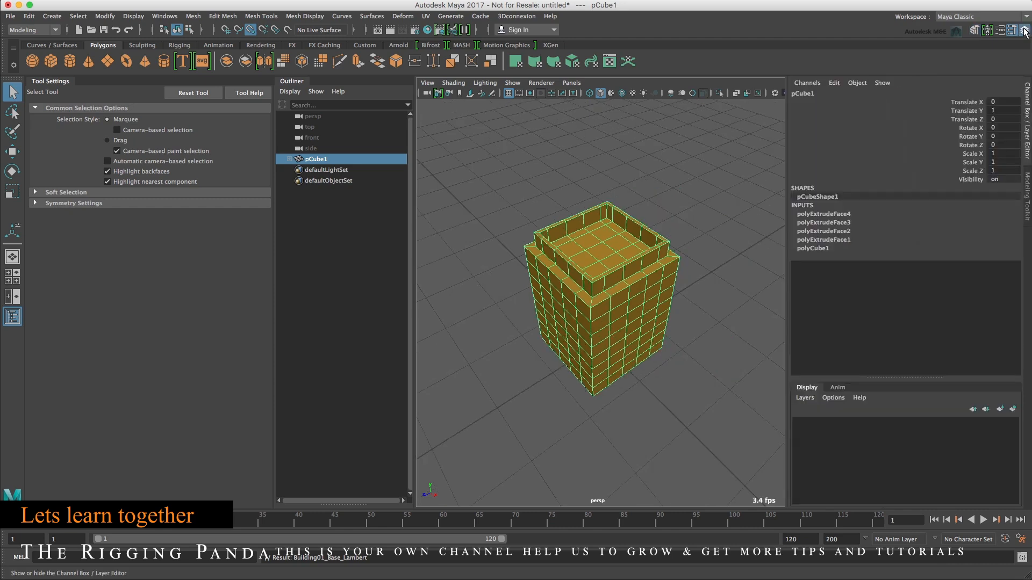
Step: Try a Local Translate Z of 0.536 on the polyExtrudeFace2 input of the cube, and undo the change
{"action": "left_click", "coordinate": [820, 231]}
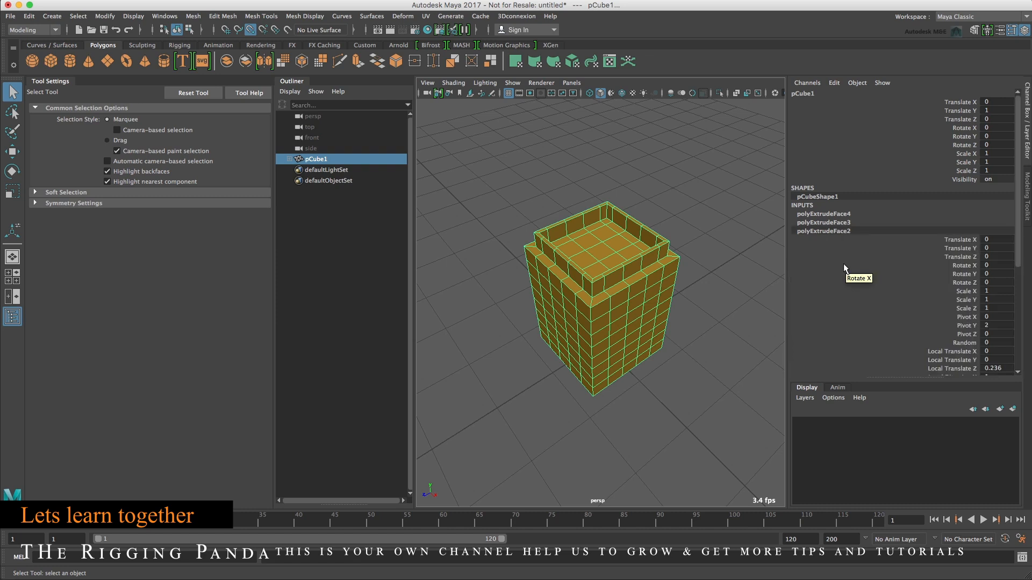
{"action": "scroll", "coordinate": [843, 265], "scroll_direction": "down", "scroll_amount": 7}
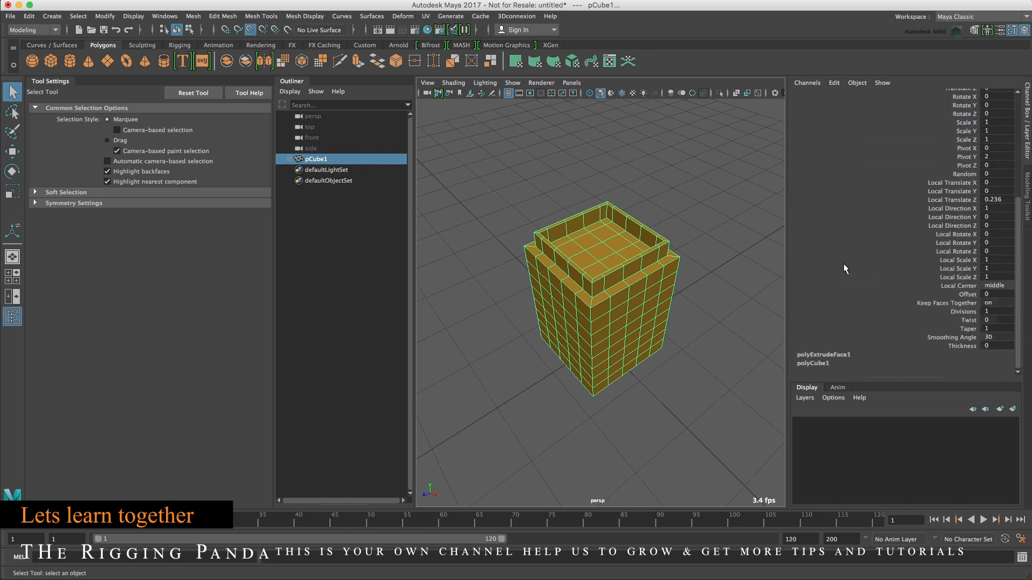
{"action": "scroll", "coordinate": [844, 264], "scroll_direction": "up", "scroll_amount": 1}
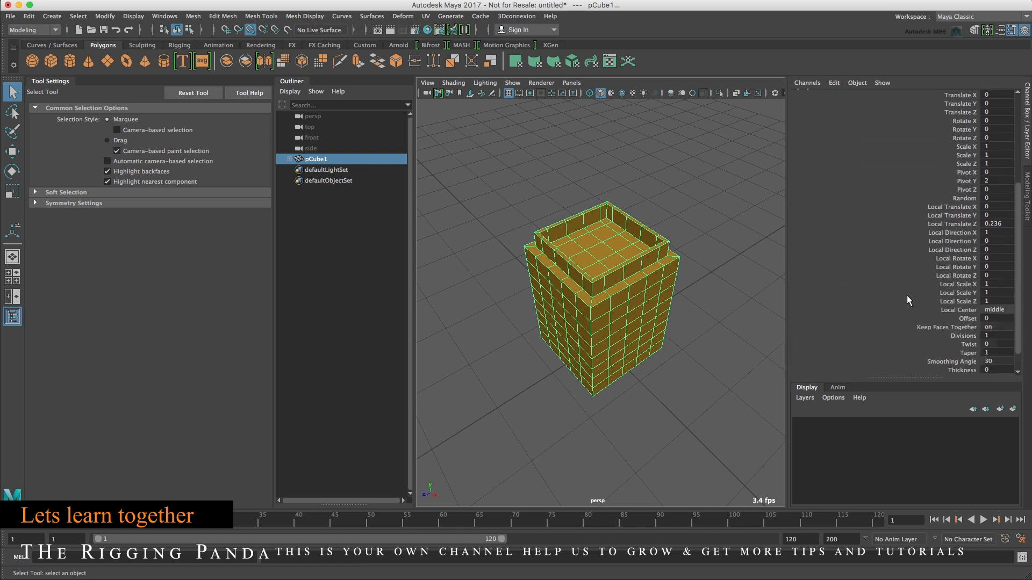
{"action": "scroll", "coordinate": [909, 301], "scroll_direction": "down", "scroll_amount": 1}
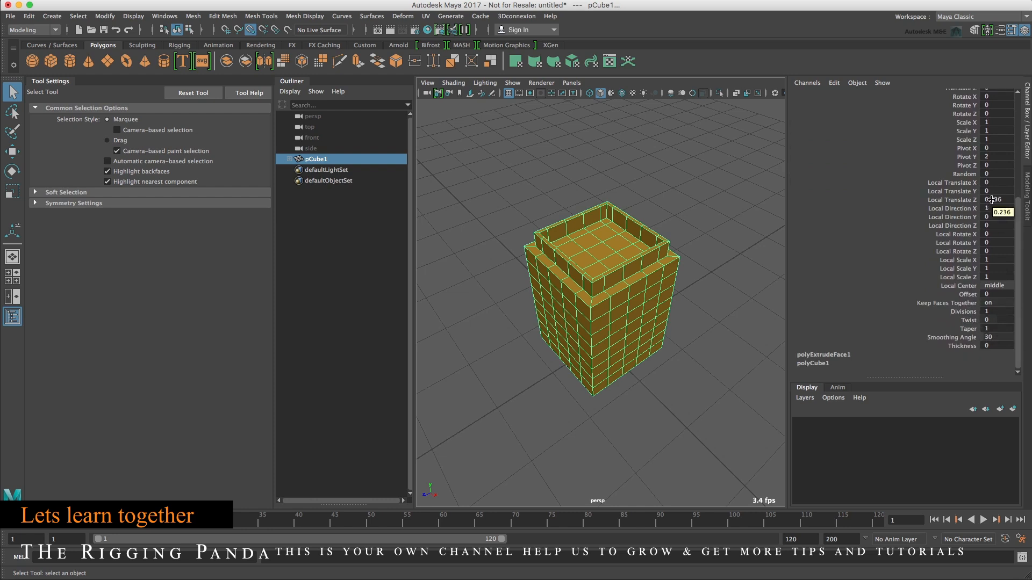
{"action": "left_click", "coordinate": [966, 200]}
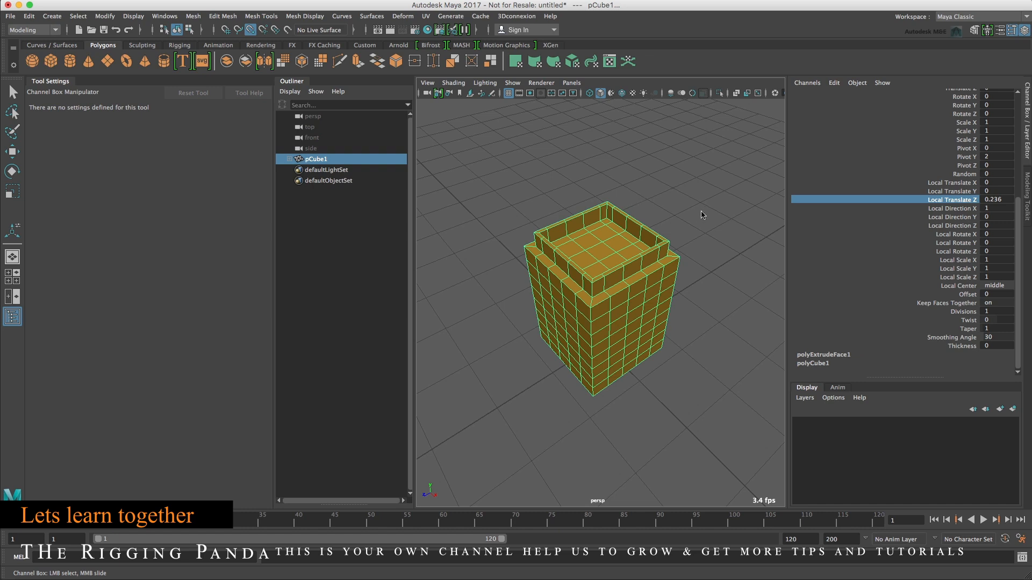
{"action": "middle_click_drag", "start_coordinate": [718, 206], "coordinate": [721, 207]}
{"action": "key", "text": "grave"}
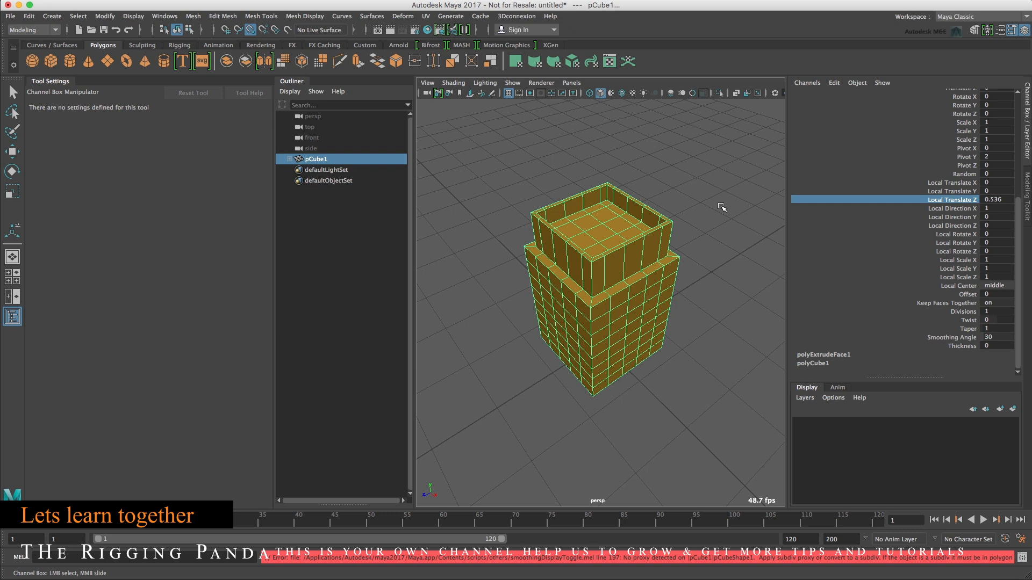
{"action": "key", "text": "ctrl+z"}
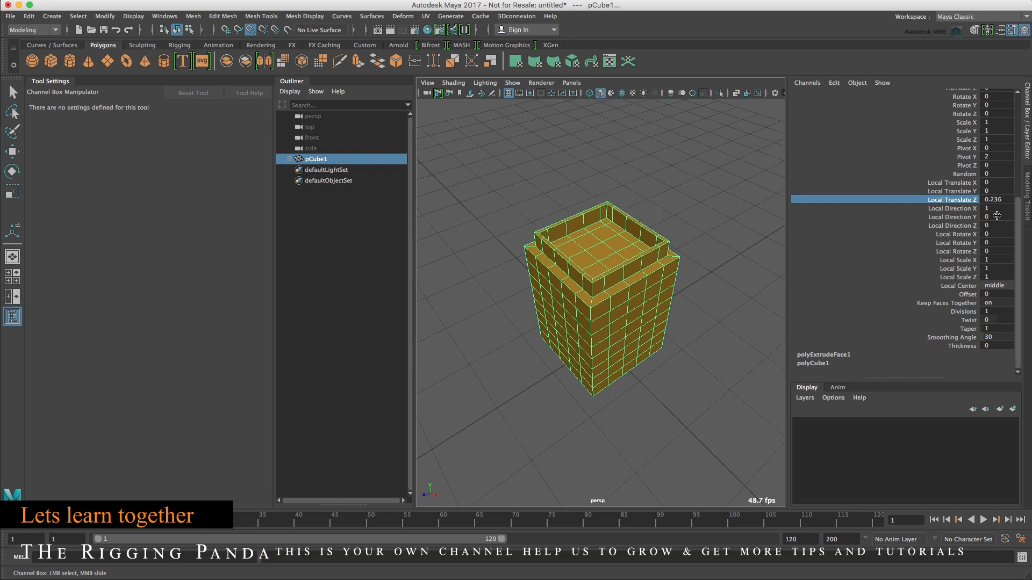
Step: Show the cube's construction nodes in the Attribute Editor and delete the cube's history
{"action": "left_click", "coordinate": [1000, 31]}
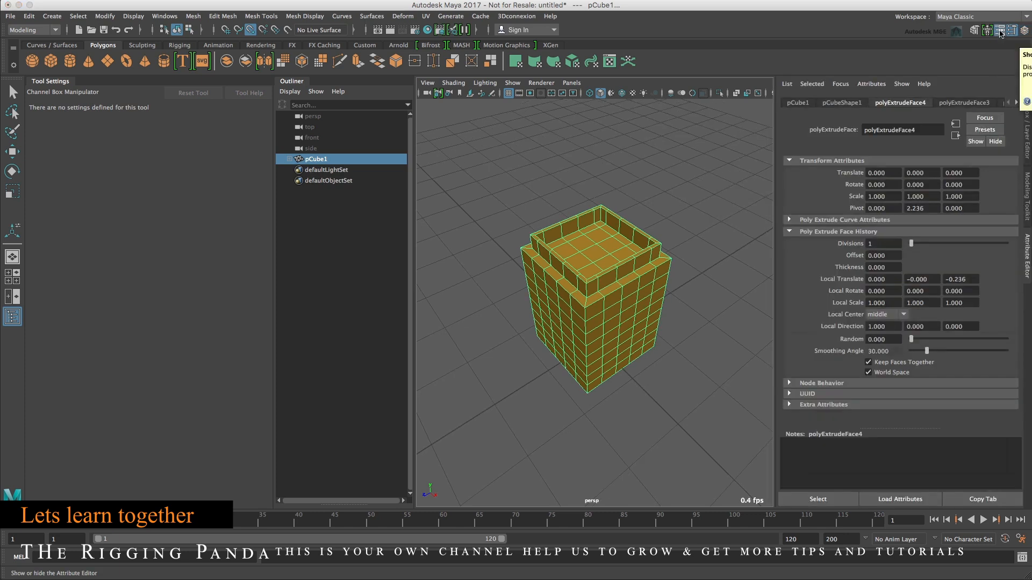
{"action": "left_click", "coordinate": [30, 18]}
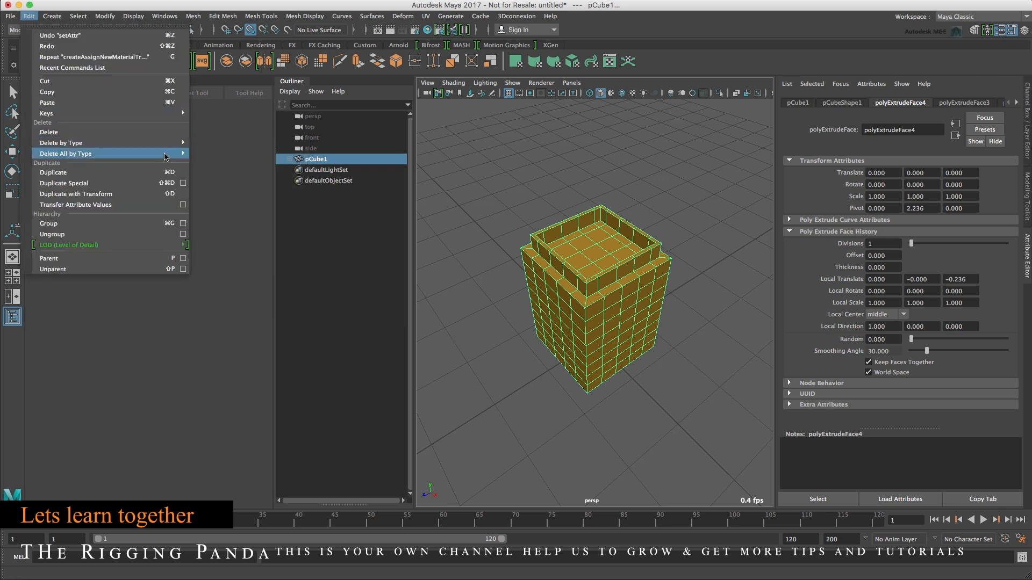
{"action": "mouse_move", "coordinate": [167, 143]}
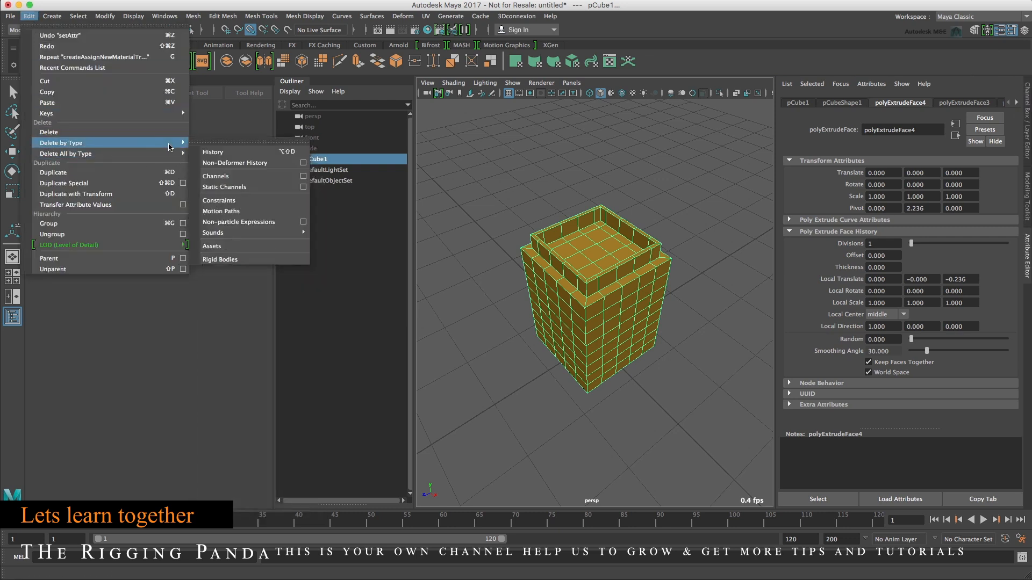
{"action": "left_click", "coordinate": [234, 153]}
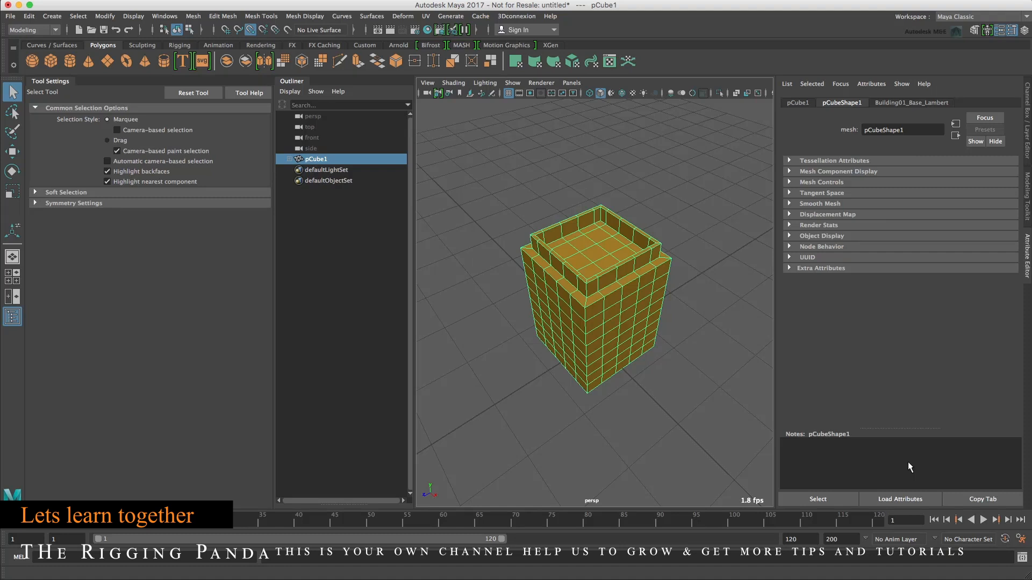
Step: Show the Modeling Toolkit and set its symmetry to Object X, after trying Object Z
{"action": "left_click", "coordinate": [972, 33]}
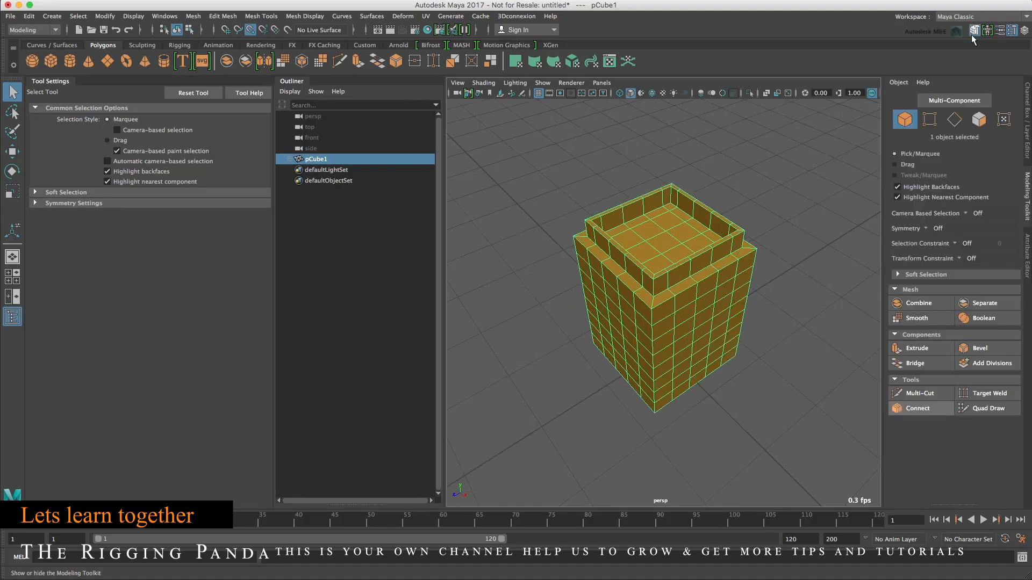
{"action": "left_click", "coordinate": [925, 229]}
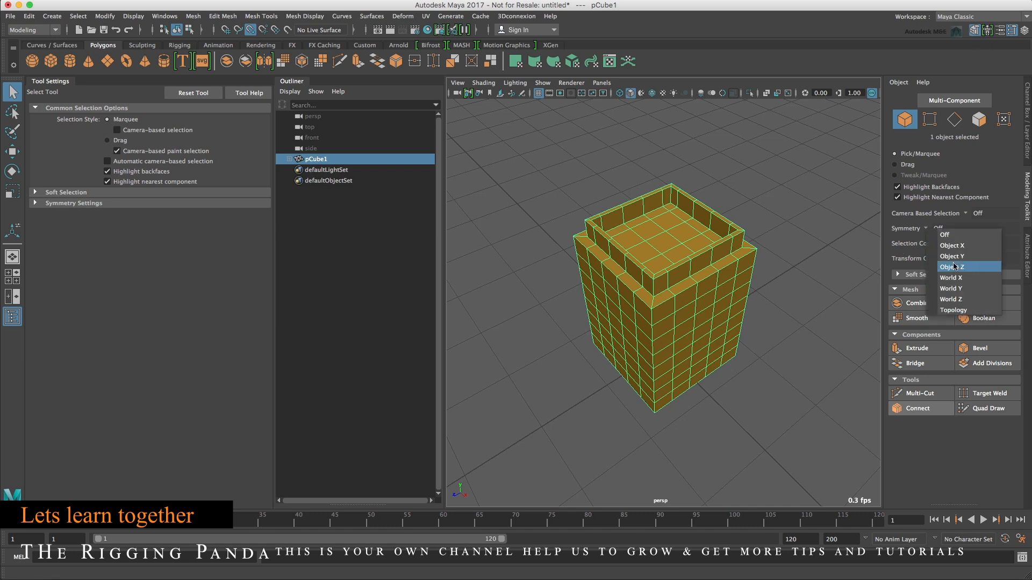
{"action": "left_click", "coordinate": [954, 266]}
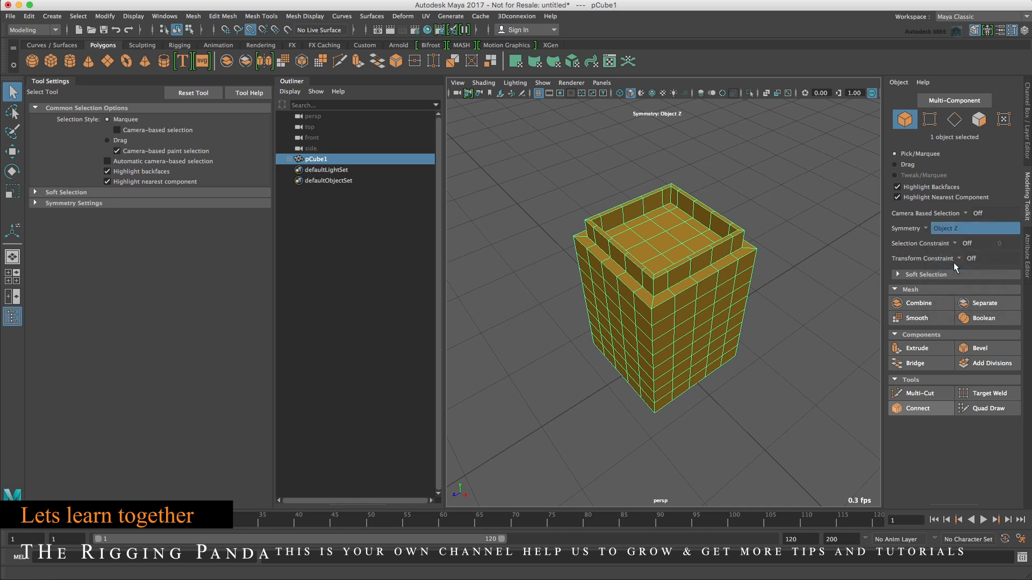
{"action": "left_click_drag", "start_coordinate": [611, 376], "coordinate": [636, 348], "text": "alt"}
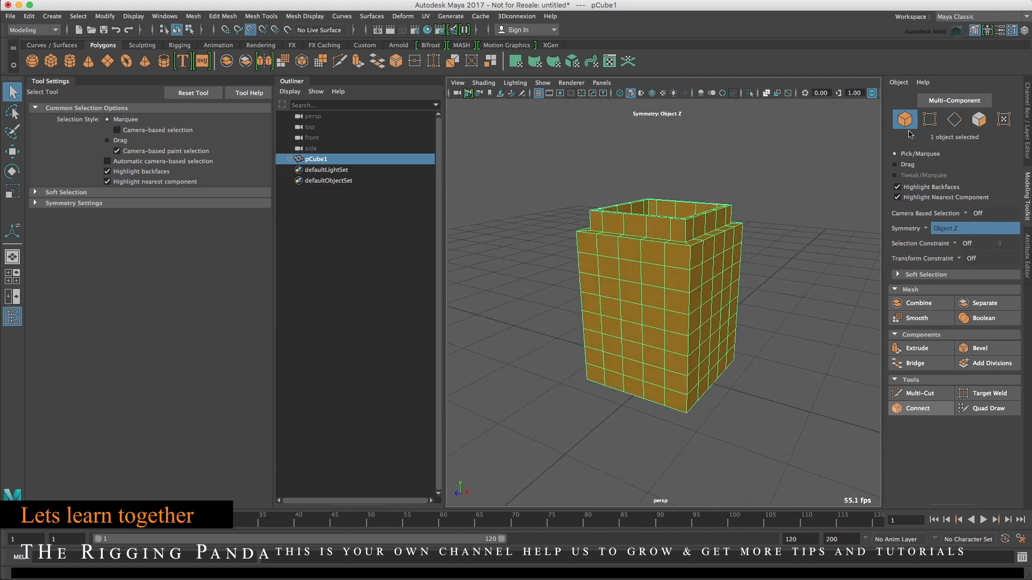
{"action": "left_click", "coordinate": [926, 229]}
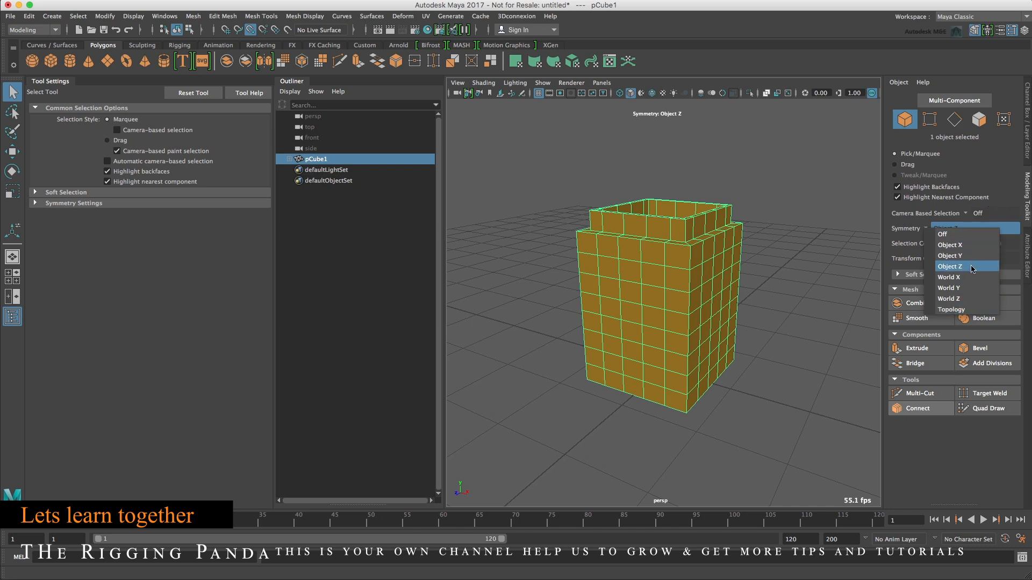
{"action": "left_click", "coordinate": [962, 245]}
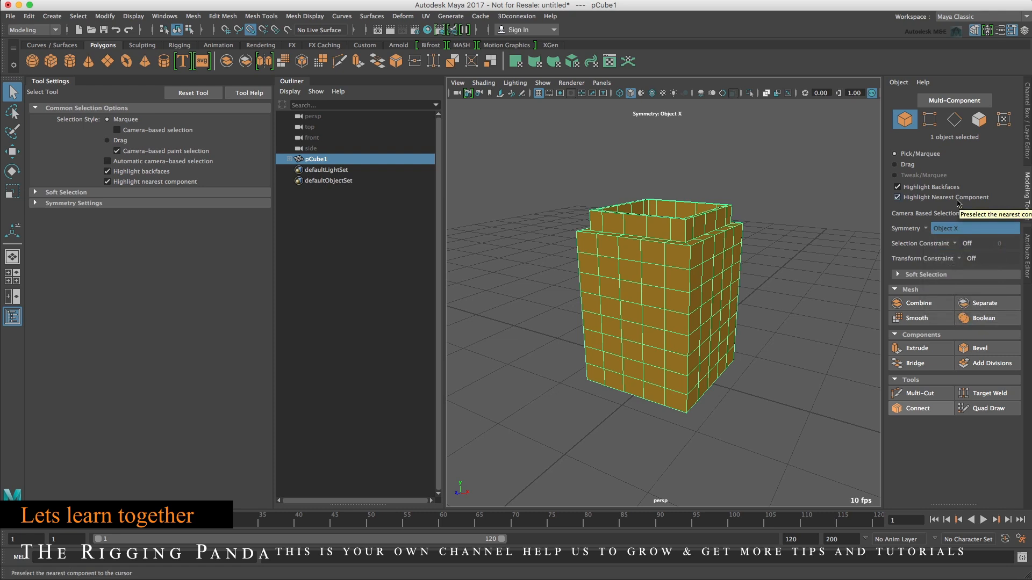
Step: In face mode, select three alternating rows of mirrored window faces on the front wall and one three-face column on the adjacent wall
{"action": "left_click", "coordinate": [955, 100]}
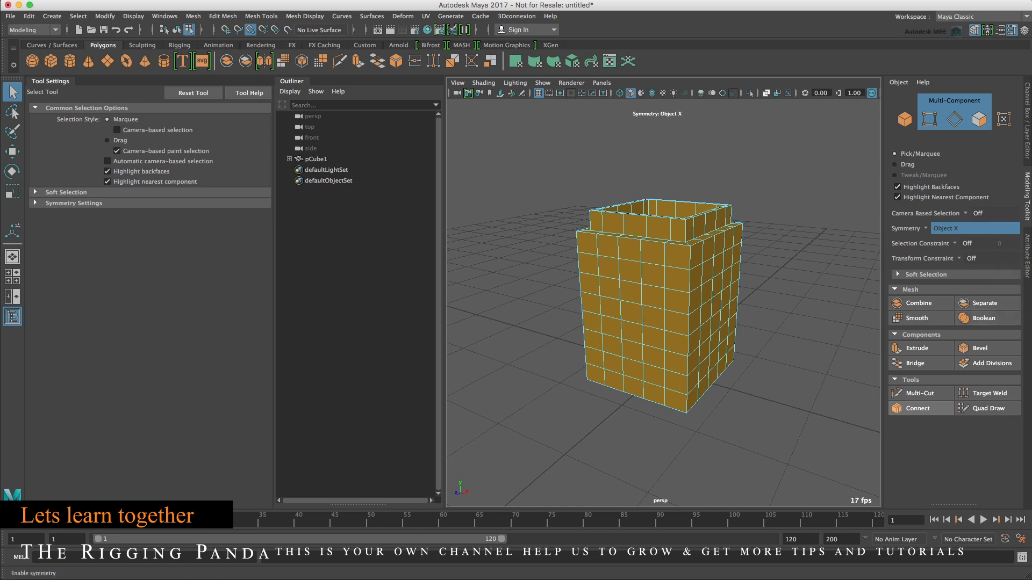
{"action": "left_click", "coordinate": [975, 120]}
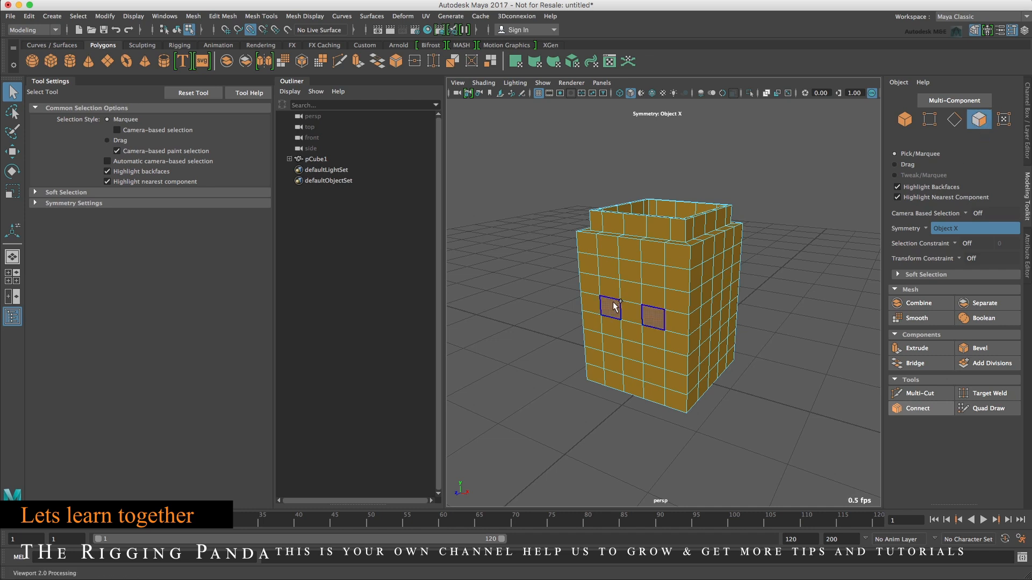
{"action": "left_click", "coordinate": [651, 275]}
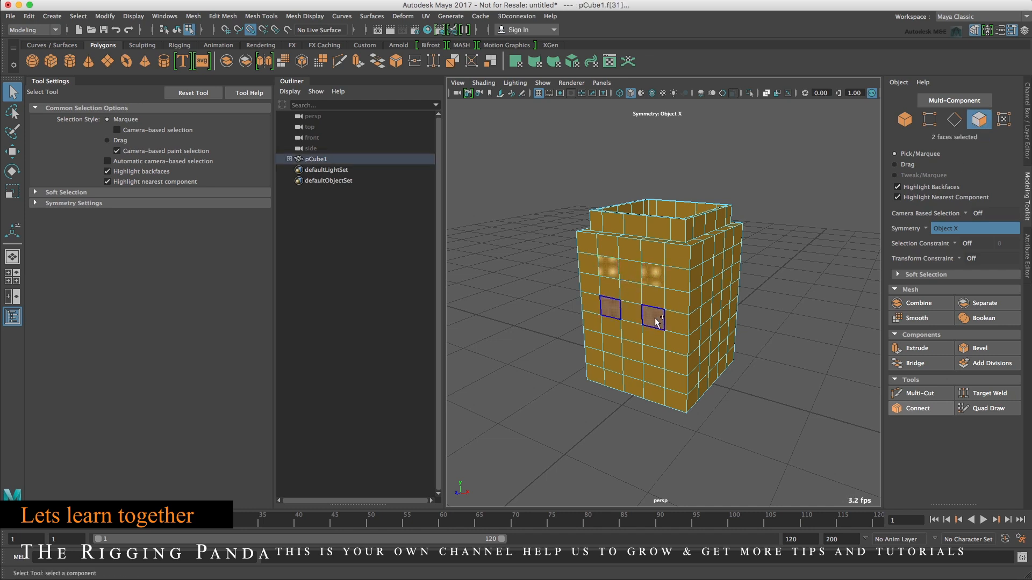
{"action": "left_click", "coordinate": [653, 317], "text": "shift"}
{"action": "left_click", "coordinate": [655, 357], "text": "shift"}
{"action": "left_click", "coordinate": [707, 351], "text": "shift"}
{"action": "left_click", "coordinate": [708, 313], "text": "shift"}
{"action": "left_click", "coordinate": [707, 274], "text": "shift"}
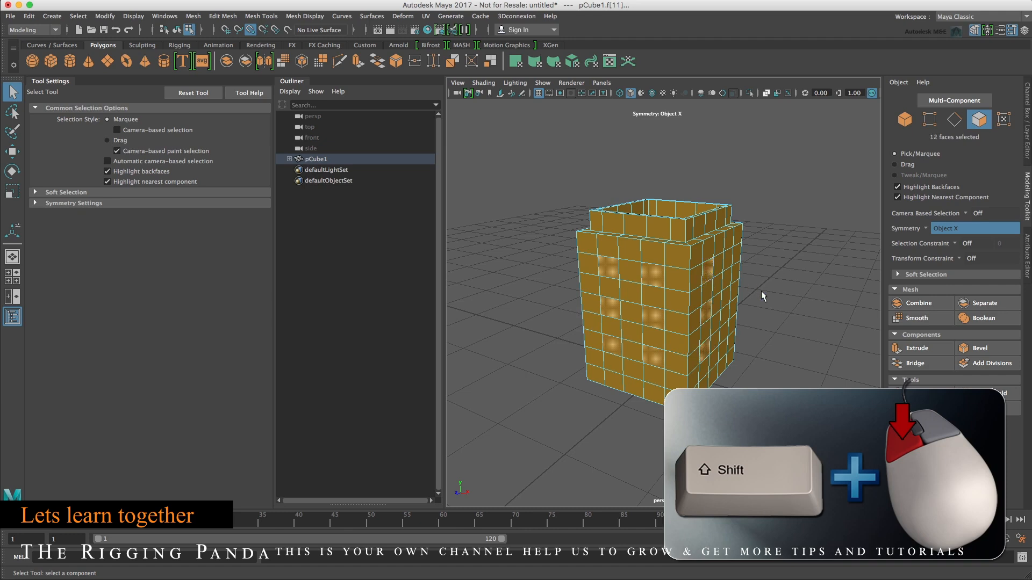
Step: Add the side wall's second column of three window faces and the matching window faces on the back wall to the selection
{"action": "left_click_drag", "start_coordinate": [762, 296], "coordinate": [693, 309], "text": "alt"}
{"action": "left_click", "coordinate": [717, 288], "text": "shift"}
{"action": "left_click", "coordinate": [718, 320], "text": "shift"}
{"action": "left_click", "coordinate": [717, 351], "text": "shift"}
{"action": "left_click_drag", "start_coordinate": [717, 351], "coordinate": [612, 337], "text": "alt"}
{"action": "left_click", "coordinate": [691, 297], "text": "shift"}
{"action": "left_click", "coordinate": [690, 330], "text": "shift"}
{"action": "left_click", "coordinate": [692, 361], "text": "shift"}
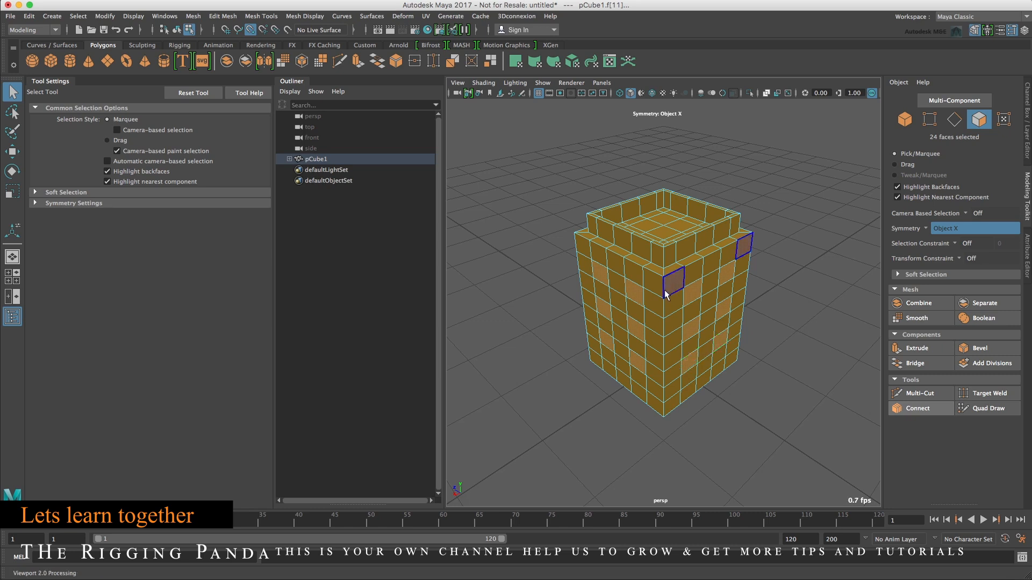
Step: Assign a new Phong material to the selected window faces of the building
{"action": "right_click_drag", "start_coordinate": [692, 301], "coordinate": [684, 576]}
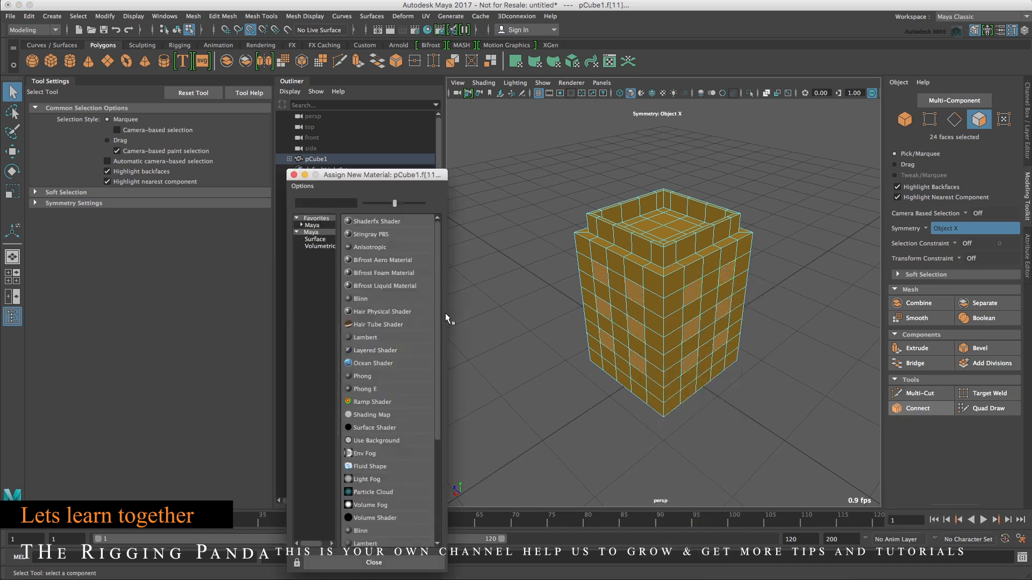
{"action": "left_click", "coordinate": [301, 224]}
{"action": "left_click", "coordinate": [320, 232]}
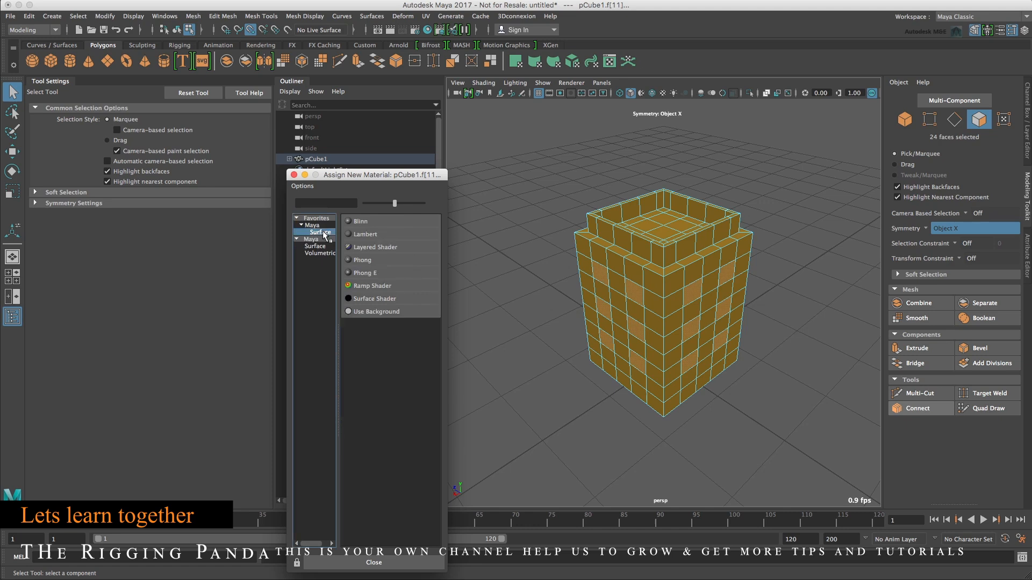
{"action": "left_click", "coordinate": [378, 259]}
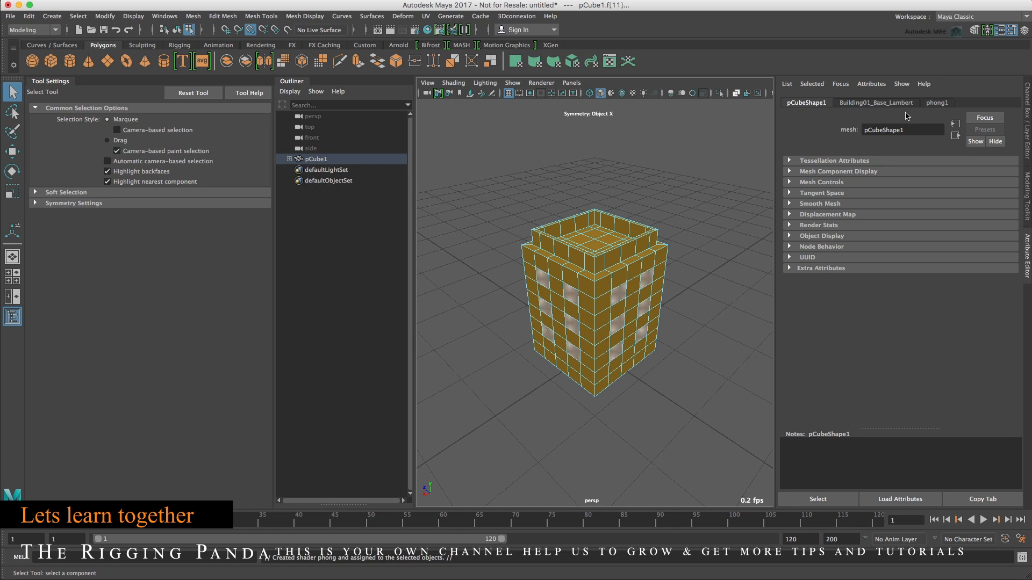
Step: Expand the materials listed under pCube1 and rename the new Phong material SmallBuilding_Windows_phong
{"action": "left_click", "coordinate": [290, 92]}
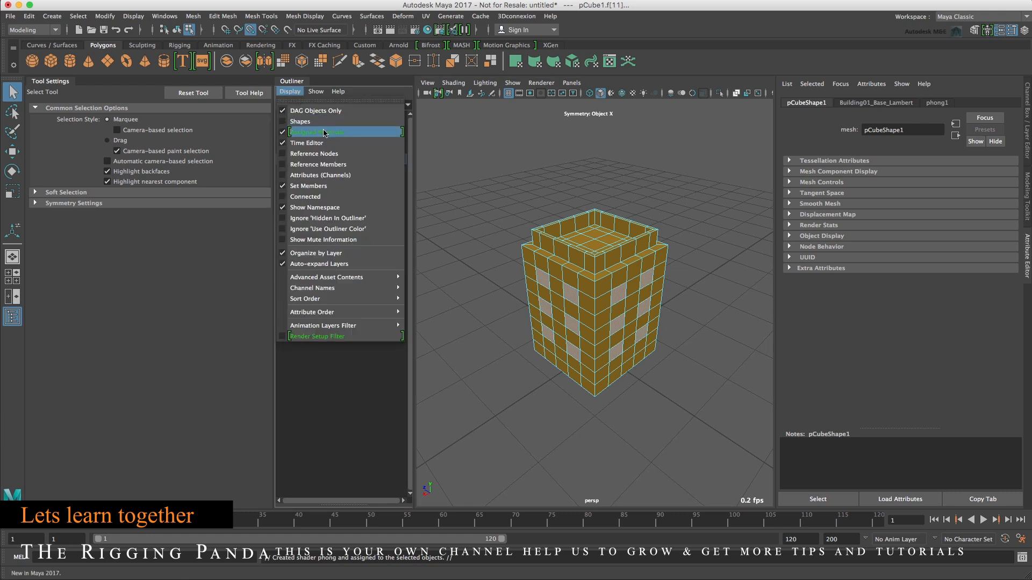
{"action": "left_click", "coordinate": [360, 82]}
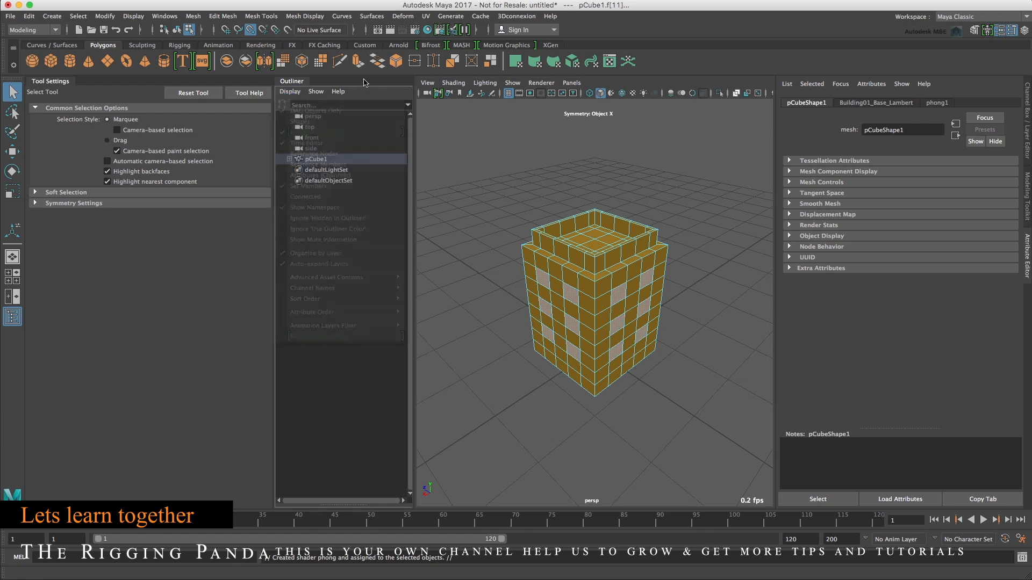
{"action": "left_click", "coordinate": [289, 159]}
{"action": "left_click", "coordinate": [296, 170]}
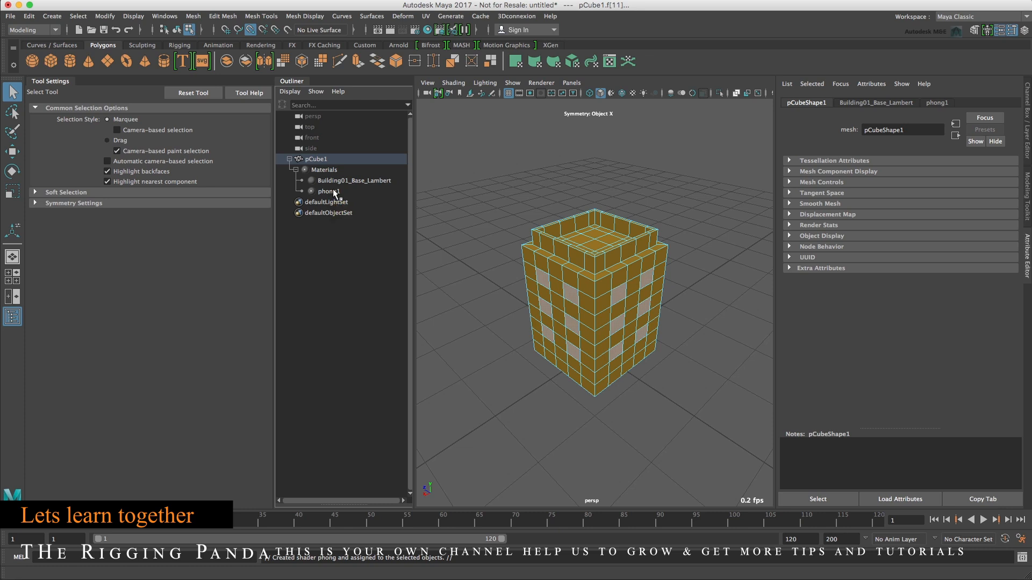
{"action": "double_click", "coordinate": [333, 192]}
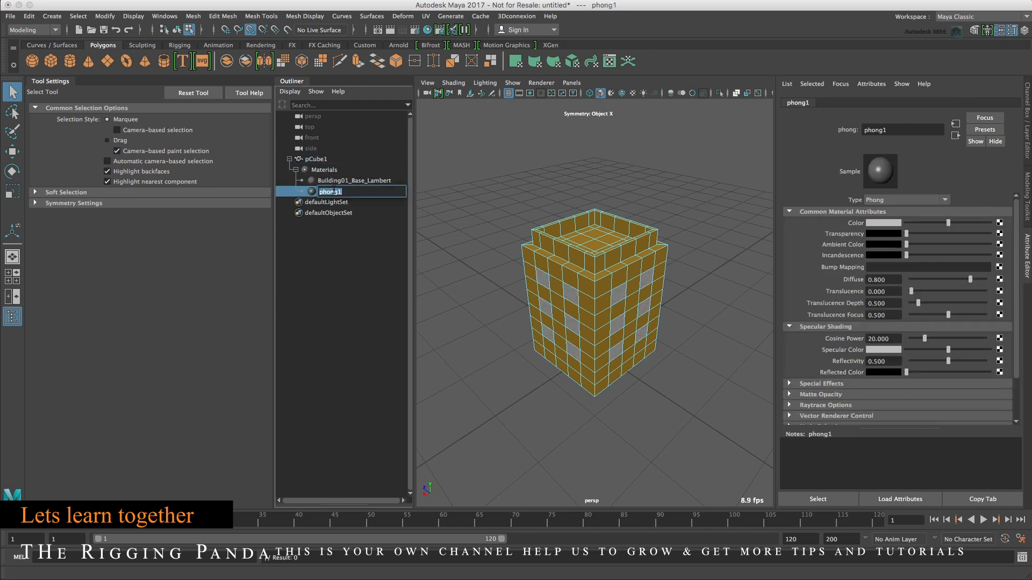
{"action": "type", "text": "Small"}
{"action": "type", "text": "8Ud"}
{"action": "key", "text": "BackSpace"}
{"action": "type", "text": "uilding_windows_phong"}
{"action": "key", "text": "Return"}
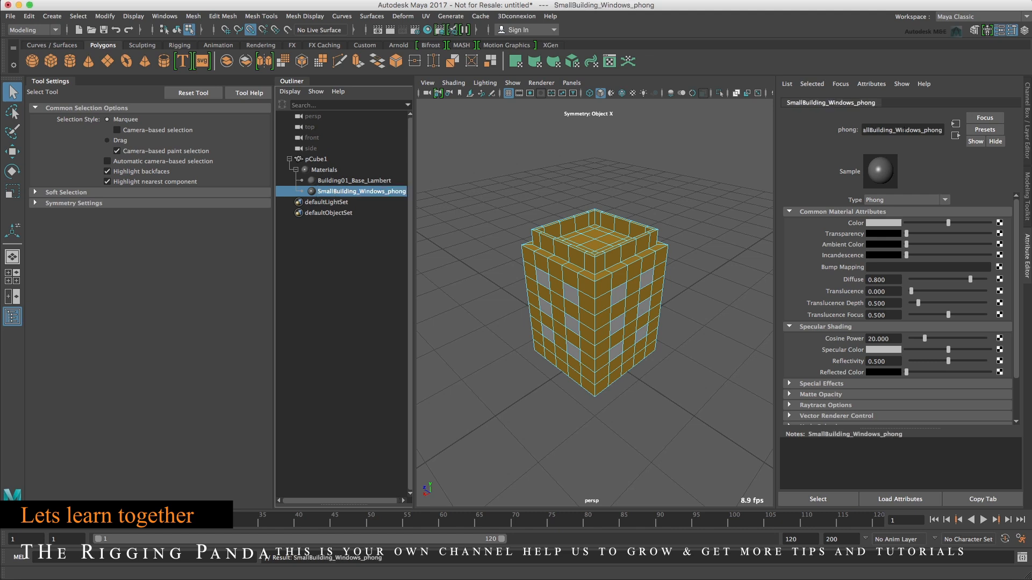
Step: Set the window material's color to blue, about H 206, S 0.766, V 0.5, and clear the selection
{"action": "left_click", "coordinate": [879, 225]}
{"action": "left_click", "coordinate": [872, 255]}
{"action": "left_click_drag", "start_coordinate": [872, 254], "coordinate": [893, 267]}
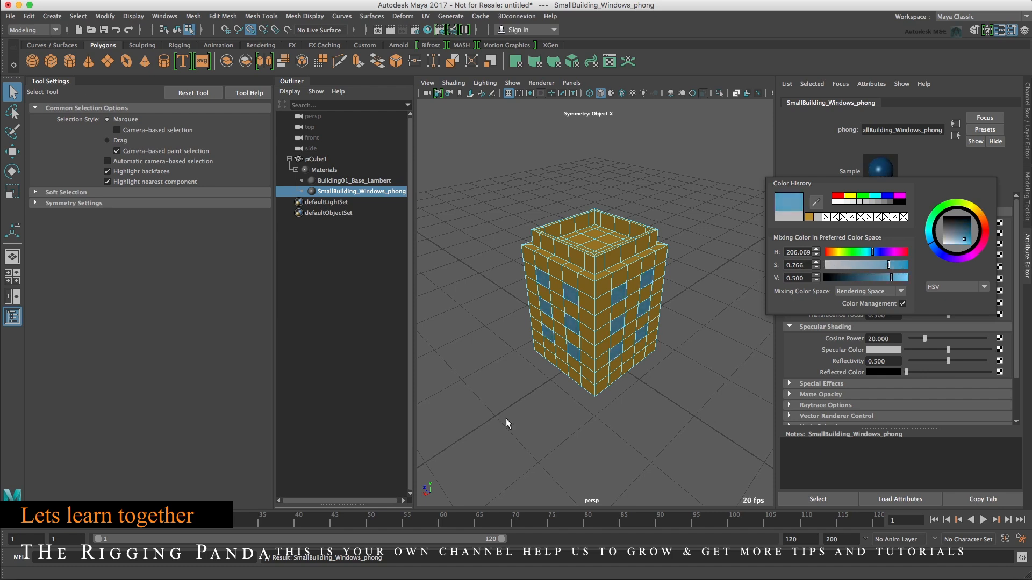
{"action": "left_click", "coordinate": [694, 368]}
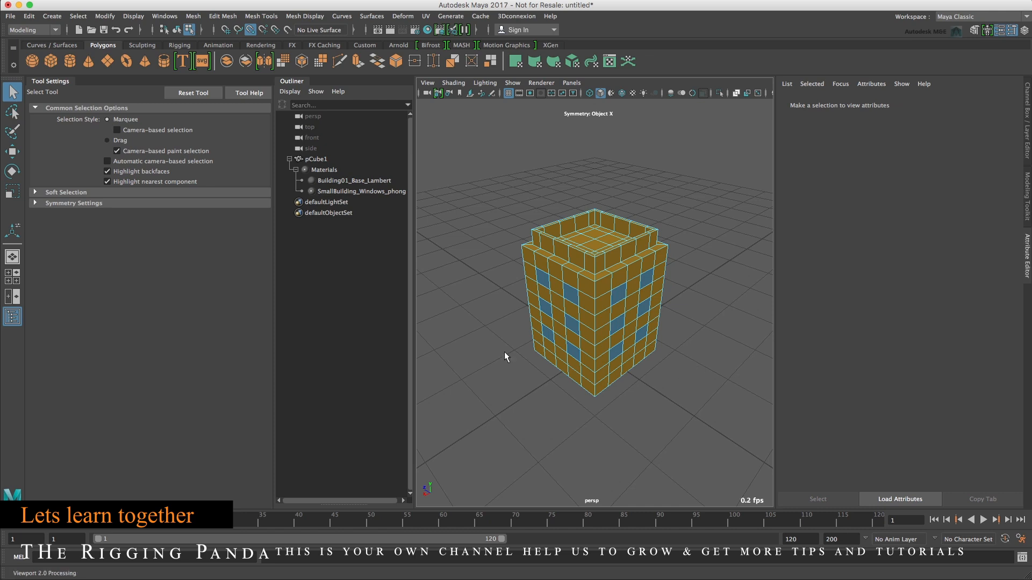
Step: Review the attributes of the window Phong material and the Building01_Base_Lambert material in turn
{"action": "left_click", "coordinate": [360, 192]}
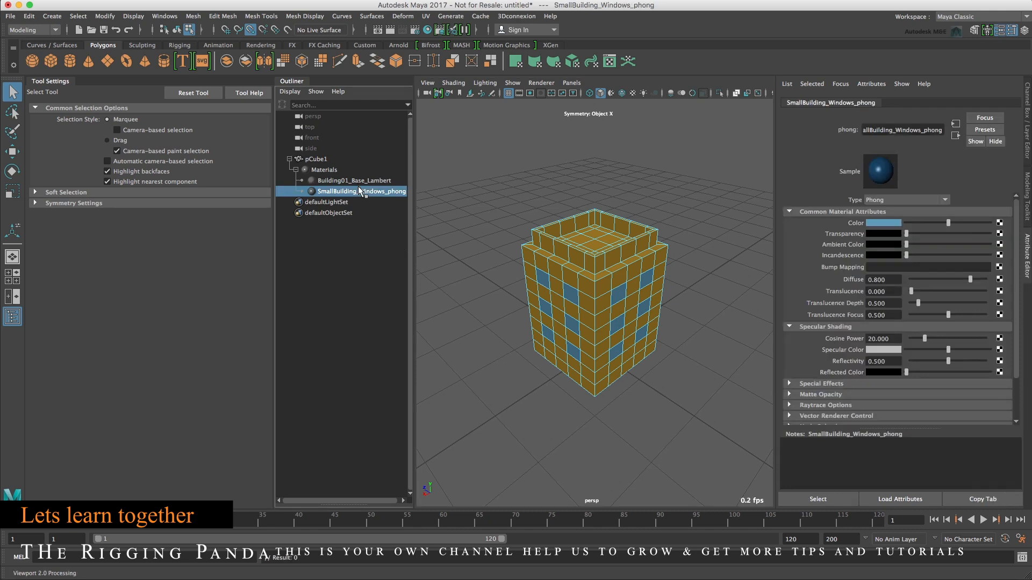
{"action": "left_click", "coordinate": [355, 182]}
{"action": "left_click", "coordinate": [359, 192]}
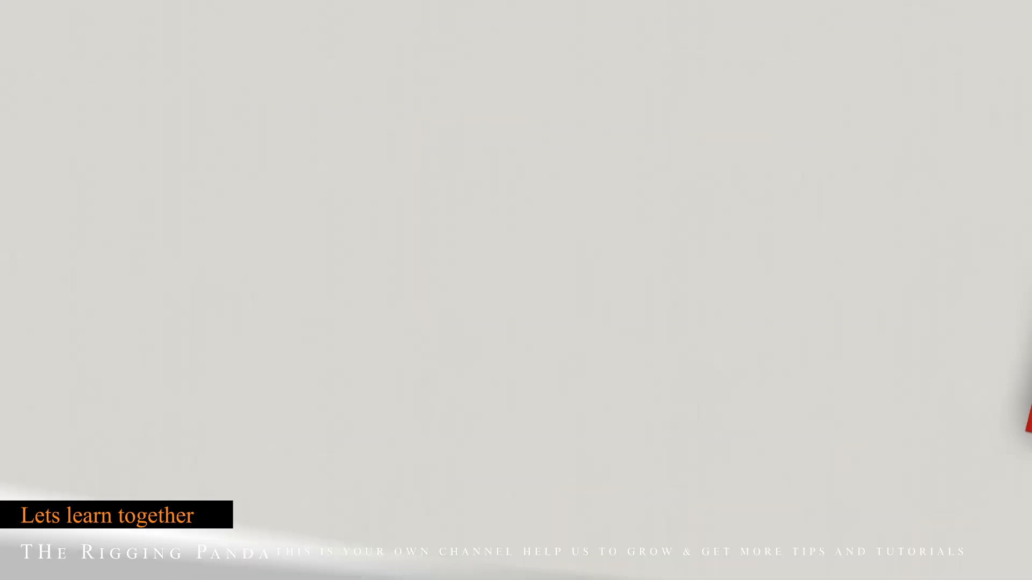